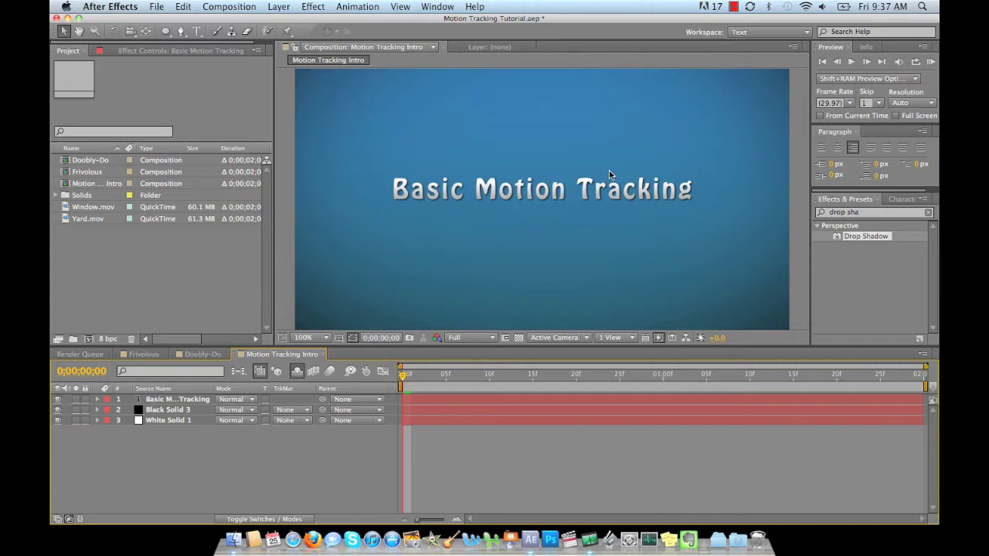
# Preview the example Frivolous and Doobly-Do compositions to see how the text follows the footage.
pyautogui.click(155, 352)
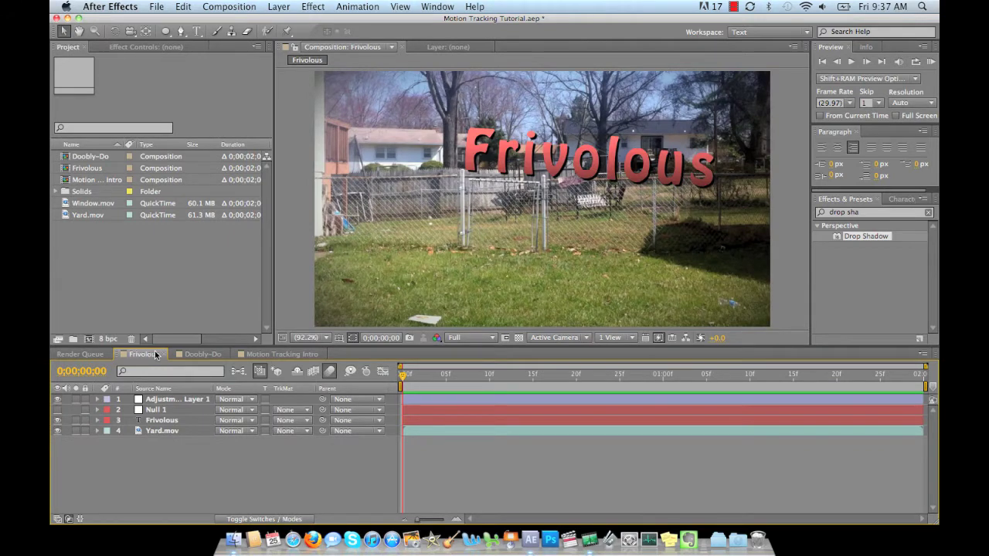
pyautogui.press('space')
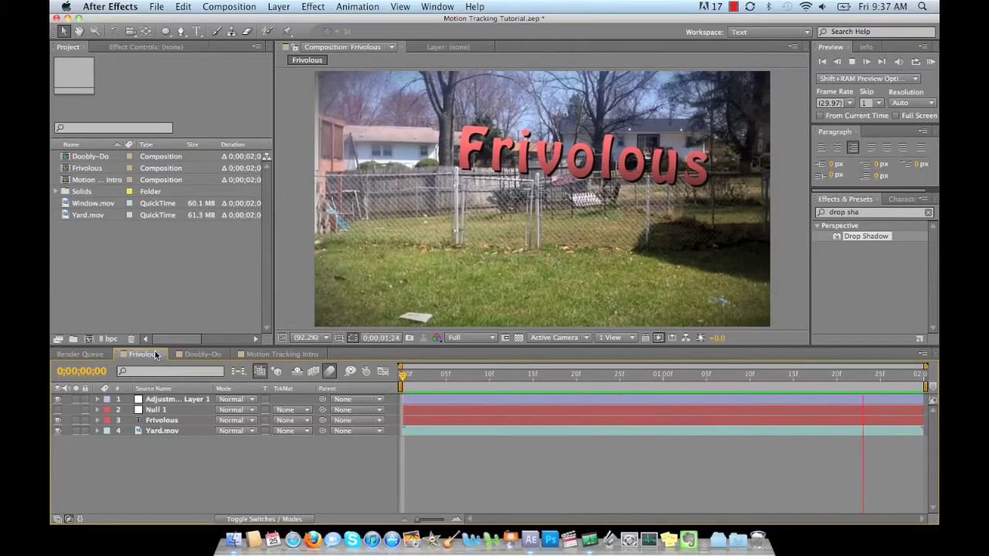
pyautogui.press('space')
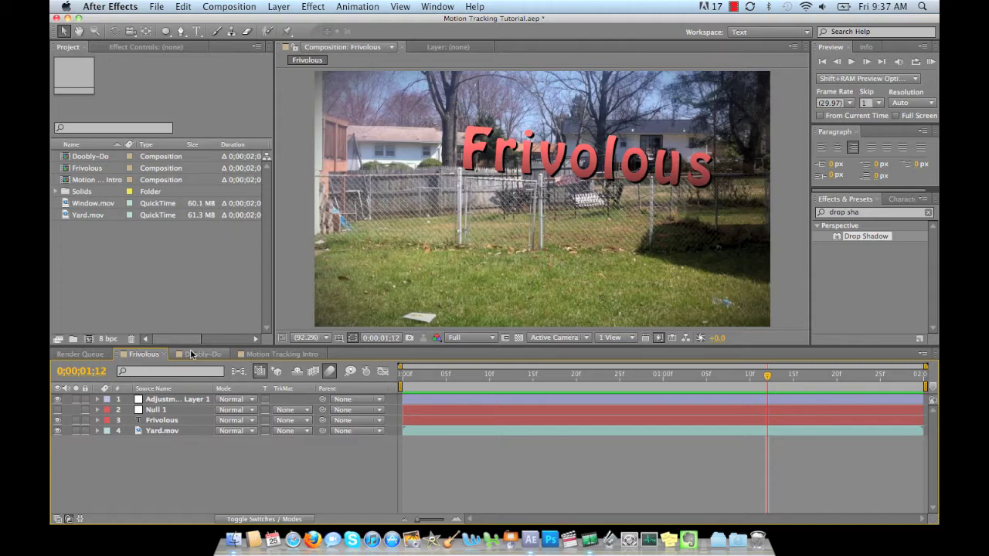
pyautogui.click(192, 354)
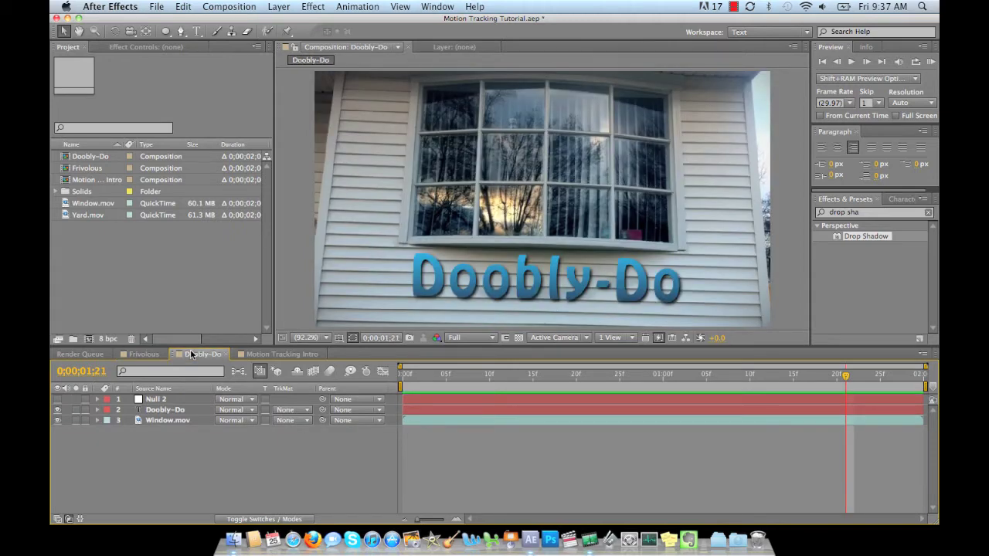
pyautogui.press('KP_0')
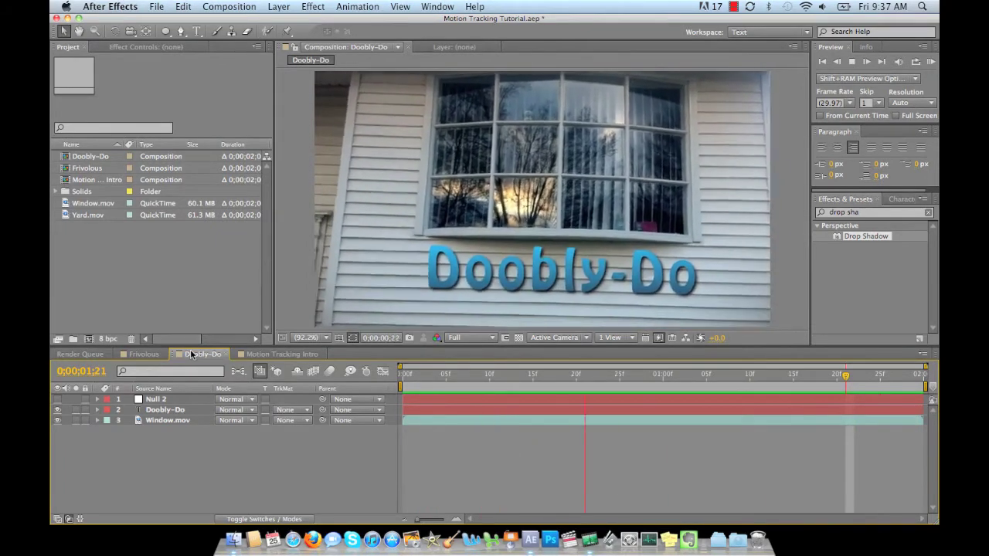
pyautogui.press('space')
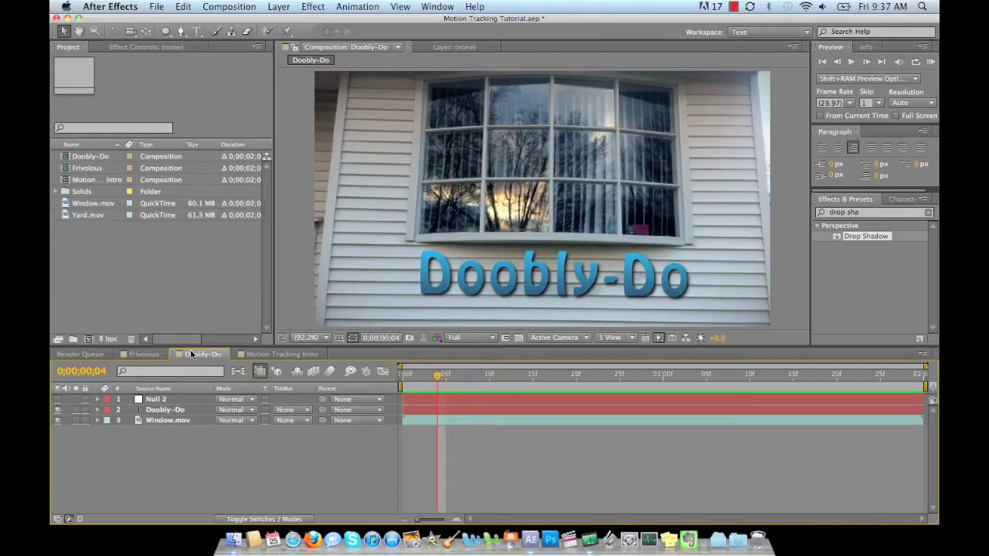
pyautogui.click(147, 353)
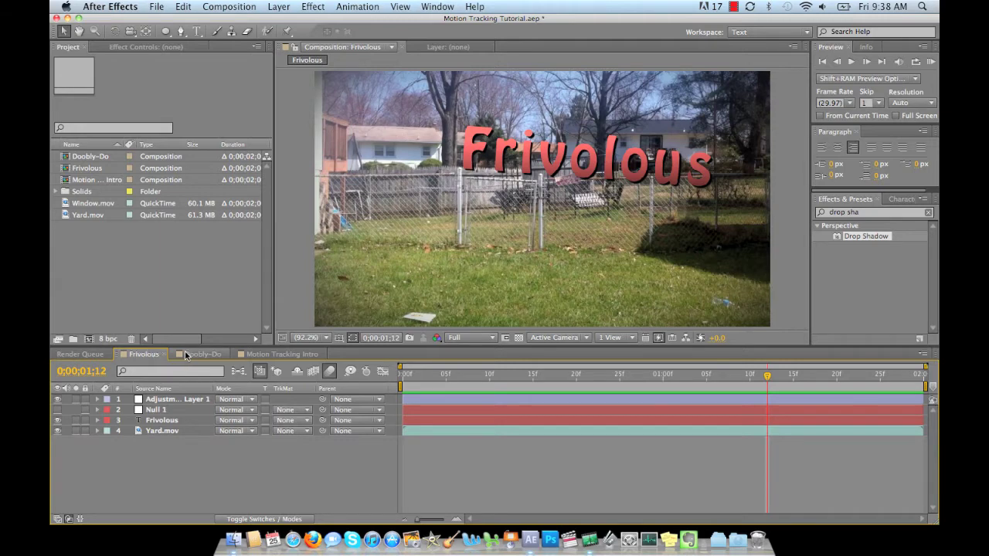
pyautogui.click(187, 354)
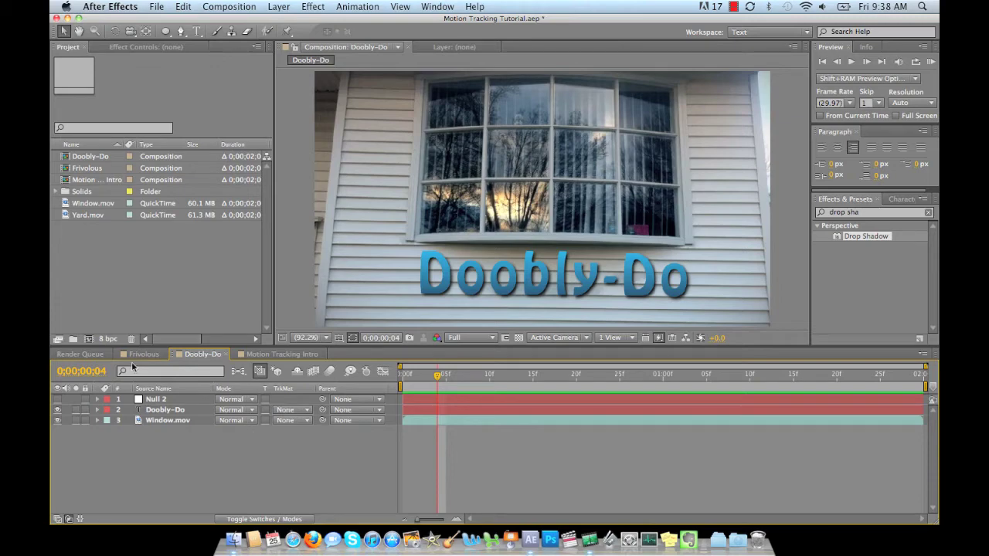
# Create a new composition named Tutorial and place the Window.mov footage in it.
pyautogui.click(90, 339)
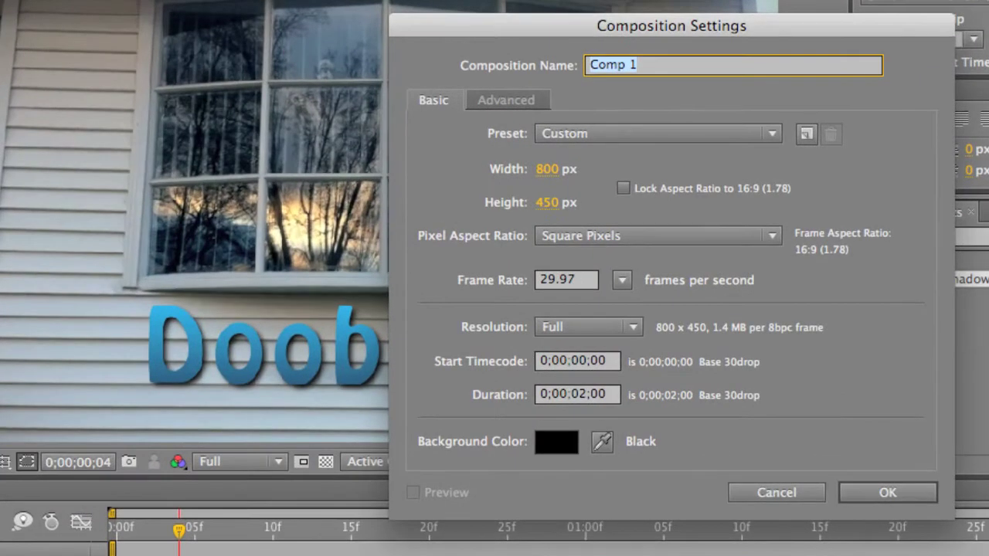
pyautogui.write('Tut')
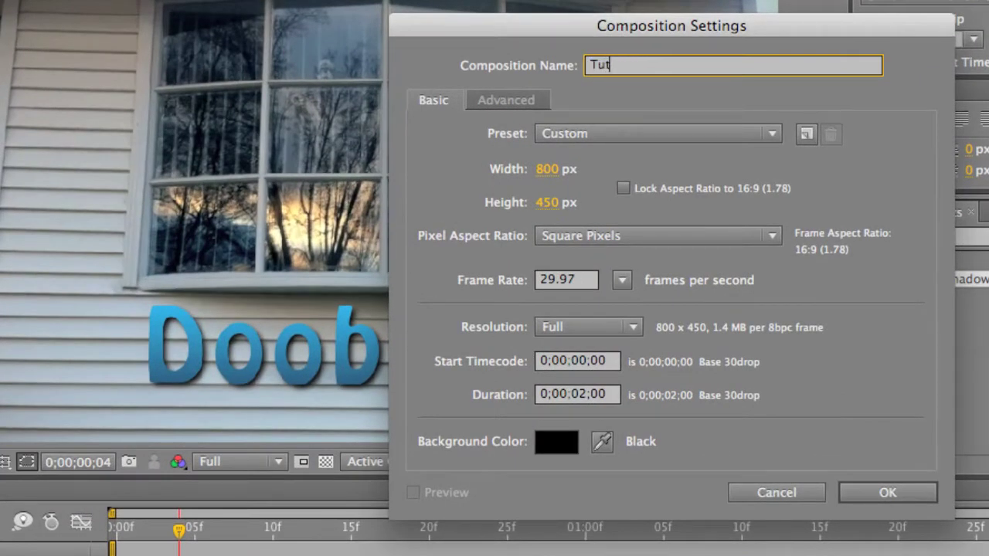
pyautogui.write('orial')
pyautogui.click(860, 490)
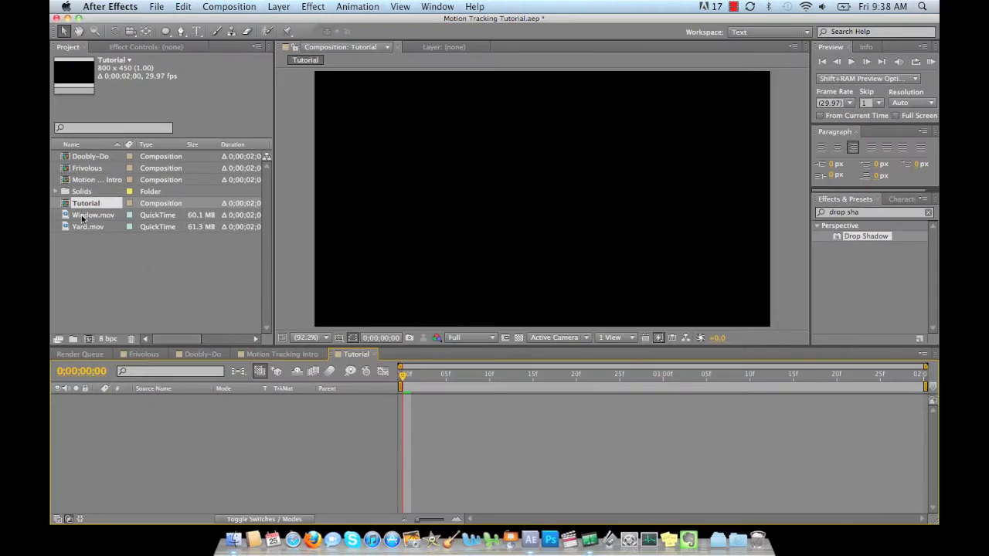
pyautogui.moveTo(83, 218); pyautogui.dragTo(153, 476)
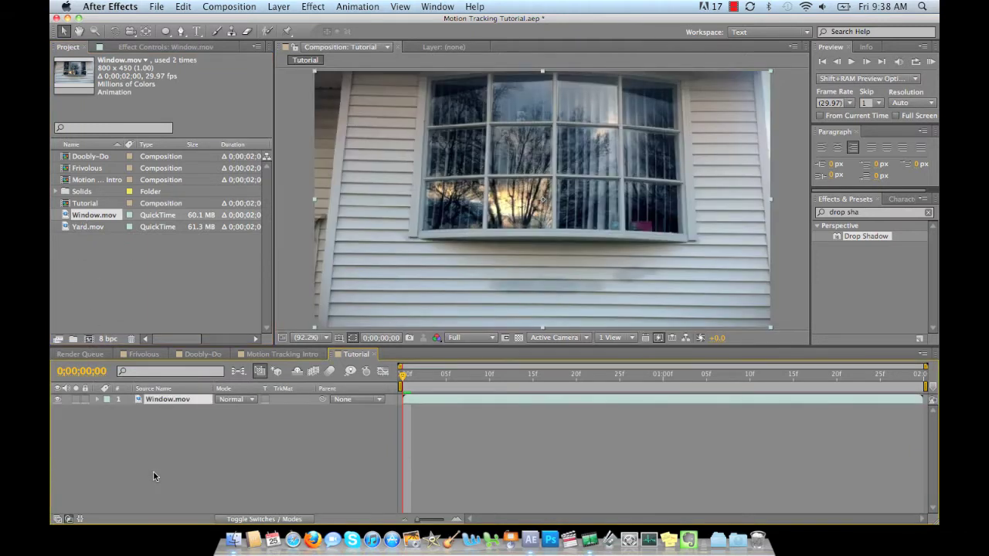
# Add a null object layer above the Window.mov footage in the Tutorial composition.
pyautogui.click(539, 447)
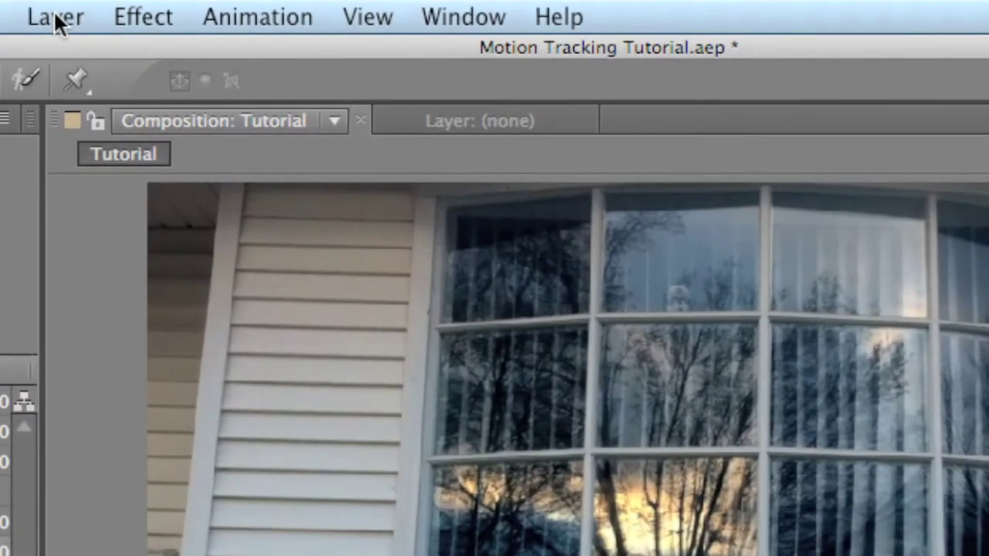
pyautogui.click(53, 10)
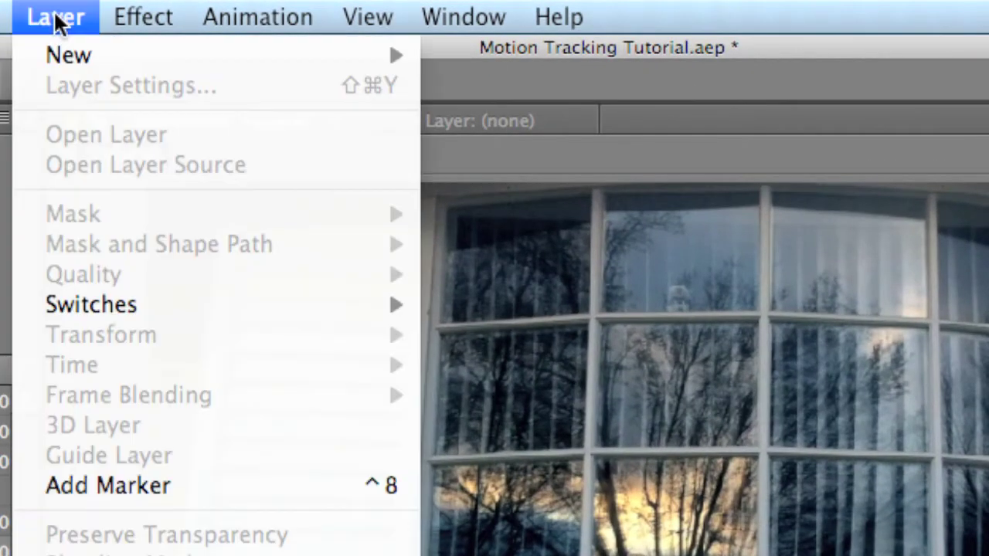
pyautogui.moveTo(57, 53)
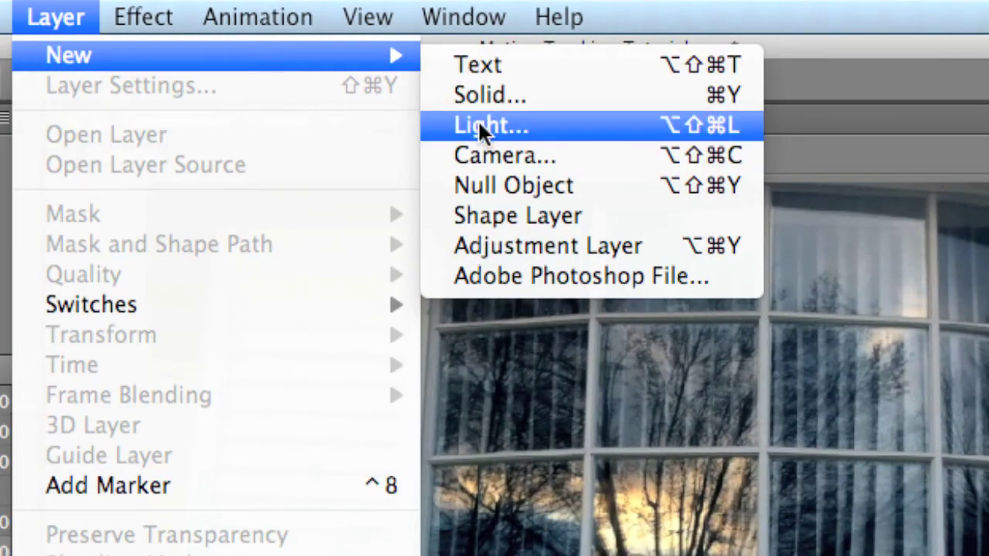
pyautogui.click(510, 185)
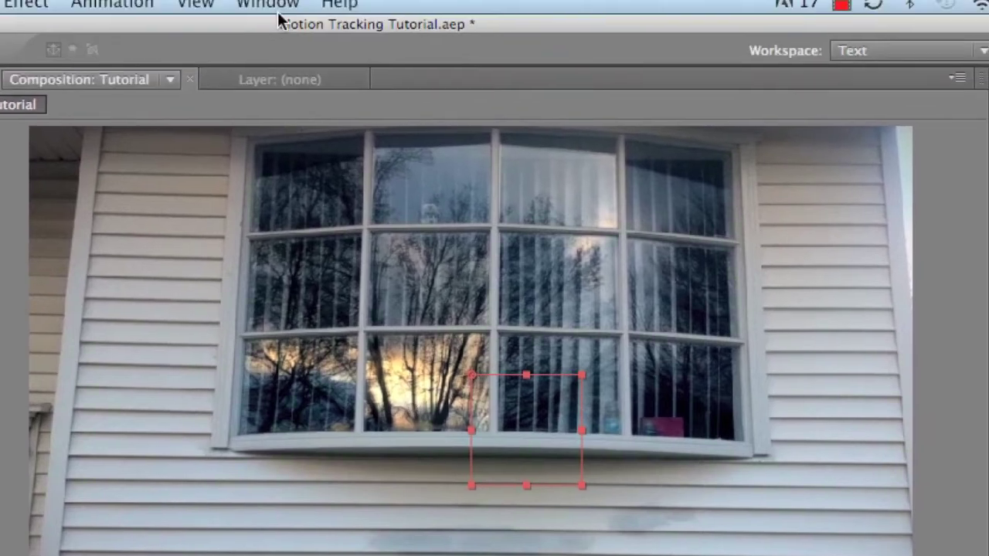
# Show the Tracker controls and start a Track Motion session on the Window.mov layer.
pyautogui.click(267, 13)
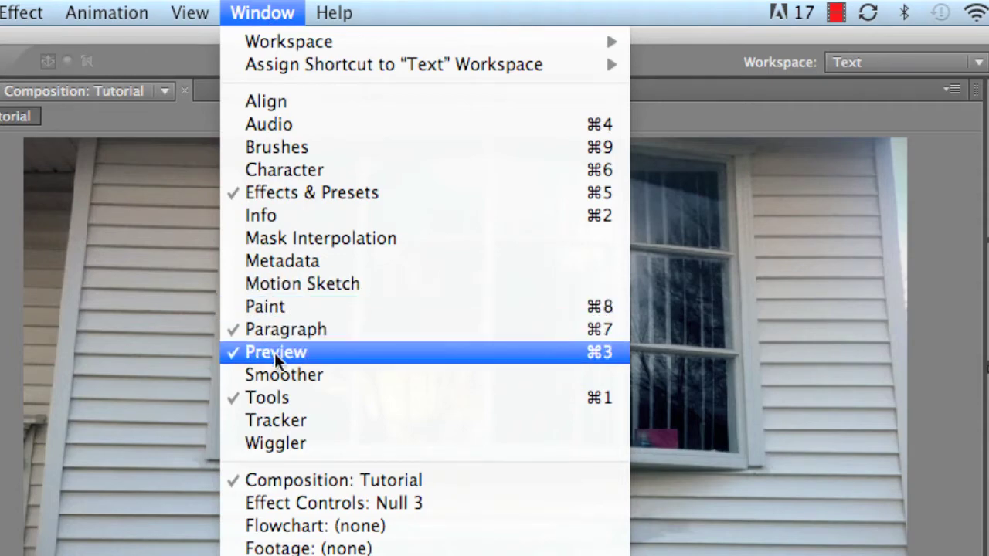
pyautogui.click(274, 421)
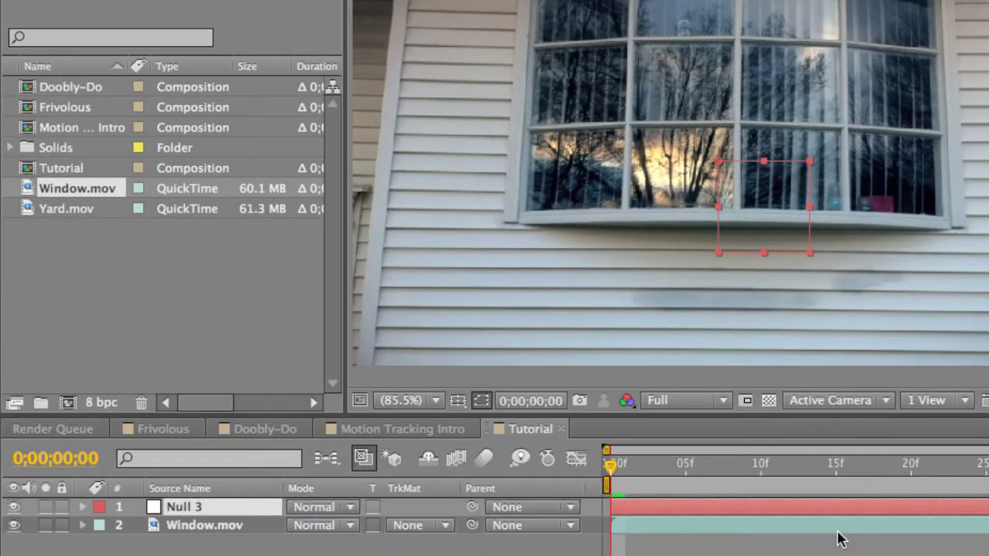
pyautogui.click(837, 532)
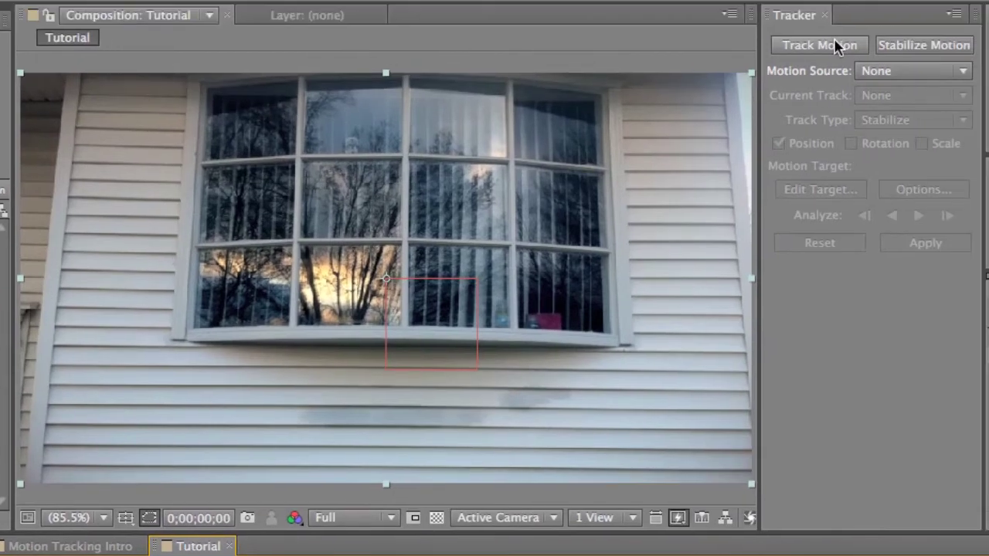
pyautogui.click(818, 45)
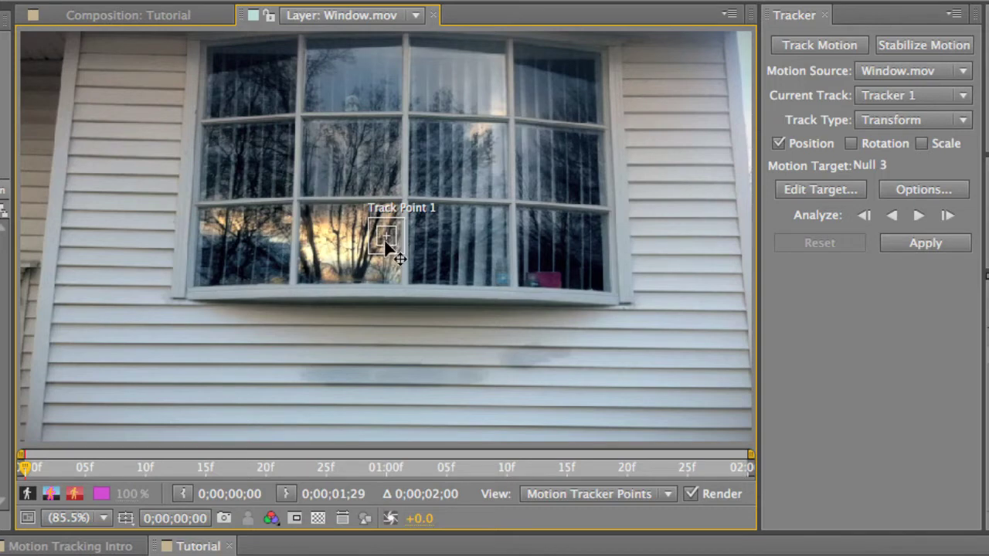
# Enable Rotation tracking and fit Track Point 1 and Track Point 2 with enlarged regions around the window ledge's left and right corners.
pyautogui.moveTo(385, 244); pyautogui.dragTo(153, 311)
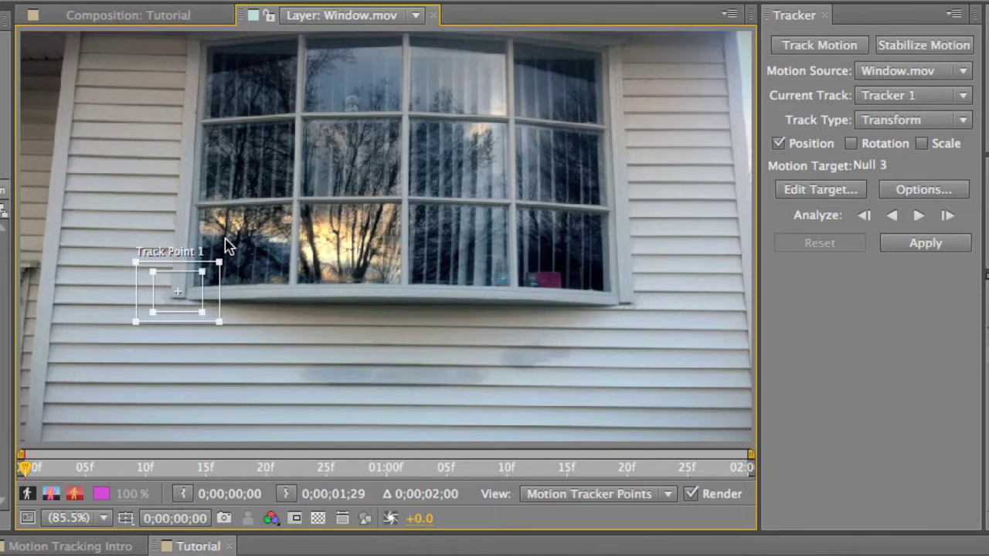
pyautogui.moveTo(201, 306); pyautogui.dragTo(225, 329)
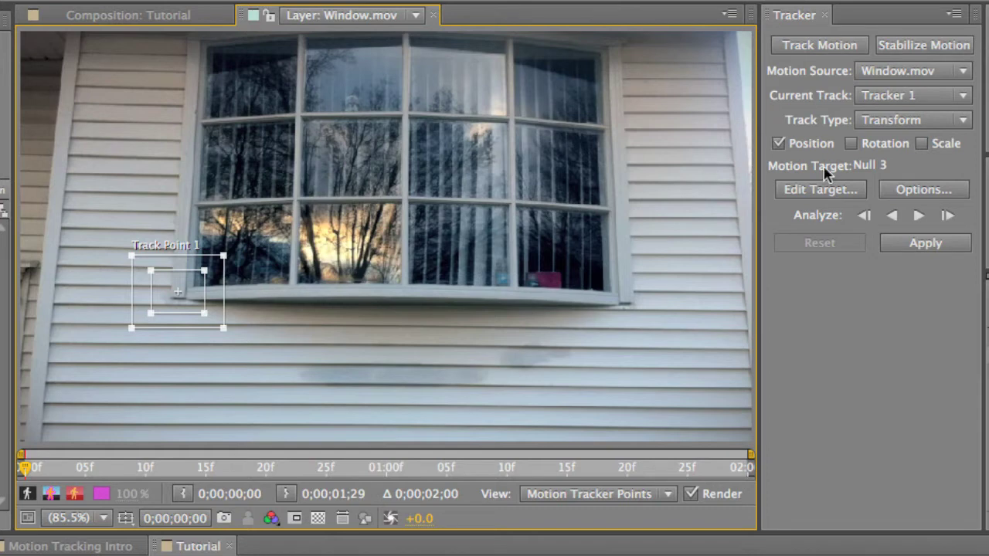
pyautogui.click(851, 144)
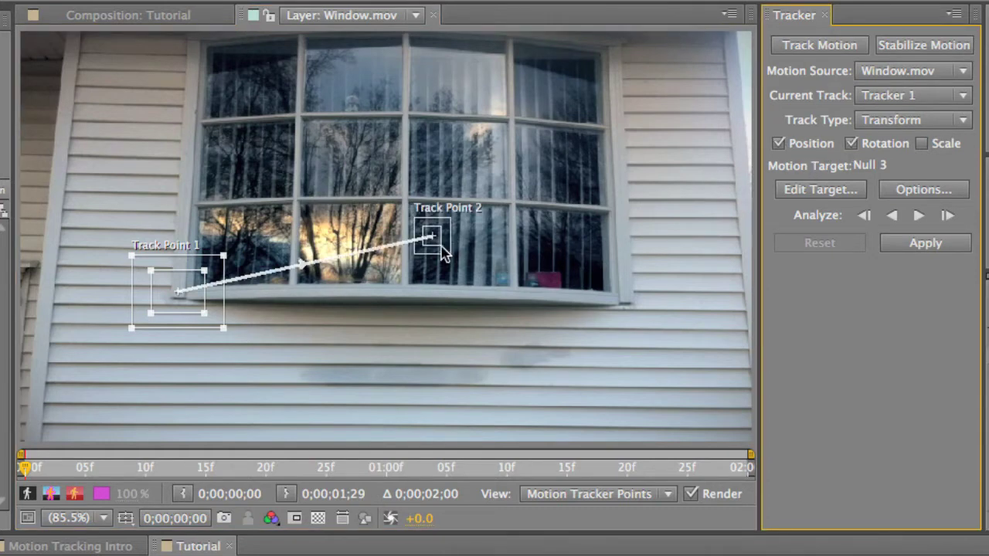
pyautogui.moveTo(434, 244); pyautogui.dragTo(600, 319)
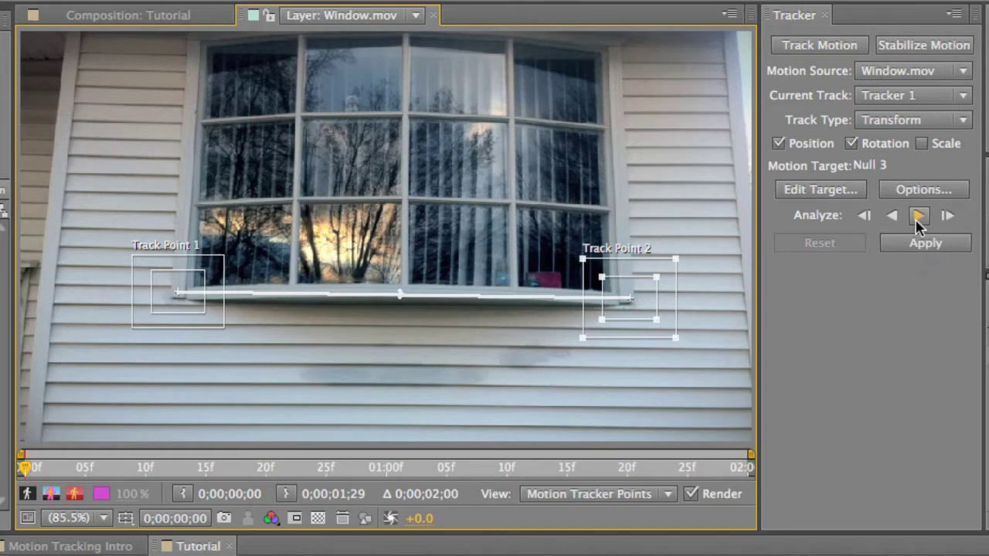
# Analyze the track points forward through the whole clip and confirm the Null 3 layer as the motion target.
pyautogui.click(918, 216)
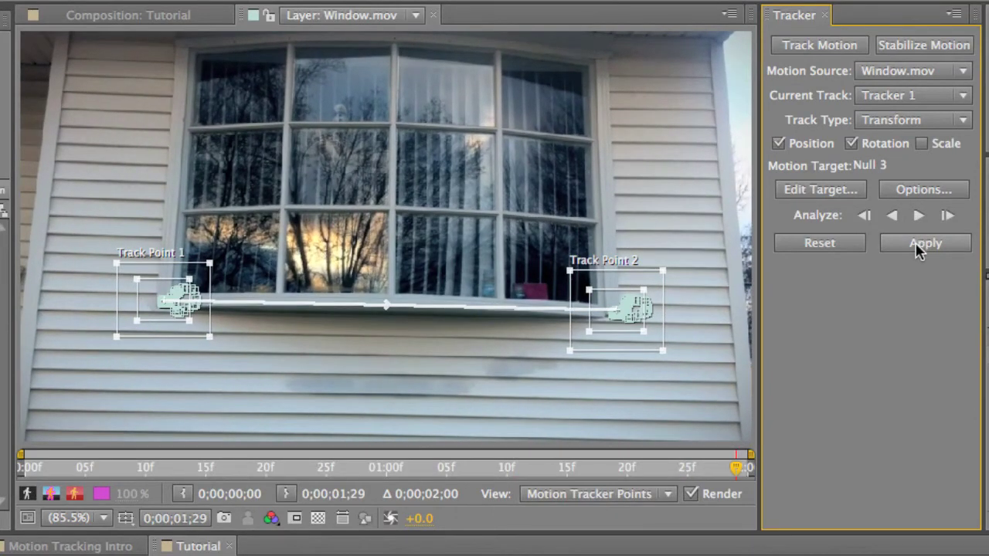
pyautogui.click(849, 191)
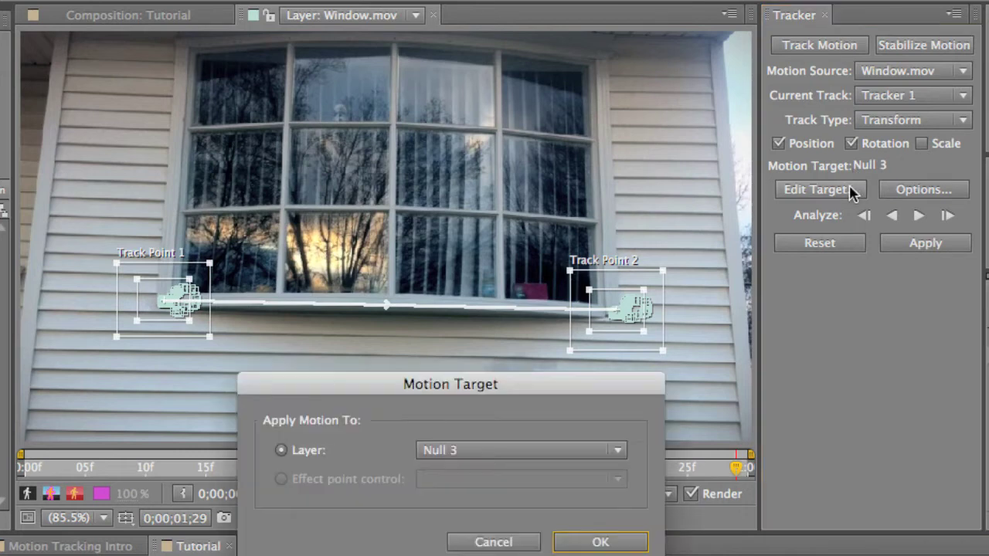
pyautogui.click(498, 450)
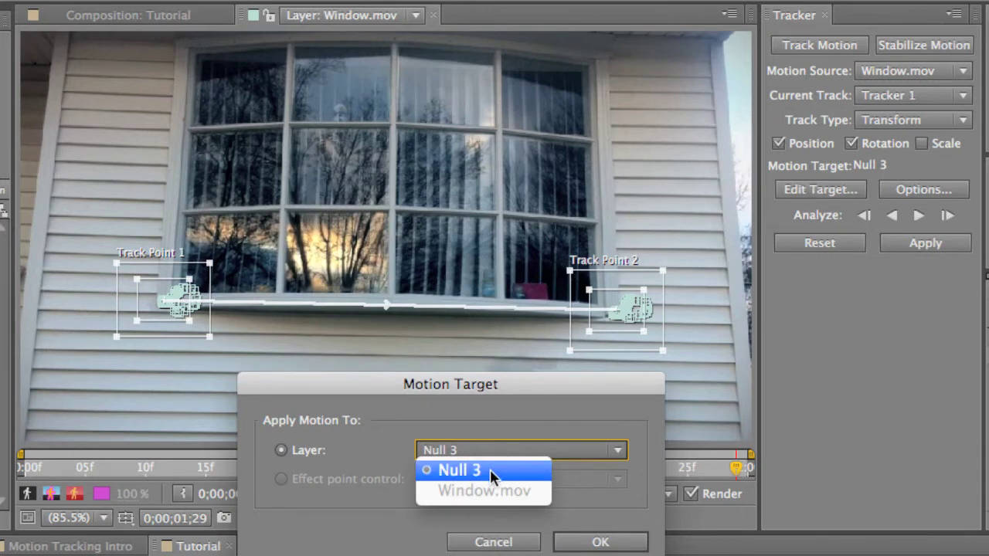
pyautogui.click(585, 542)
pyautogui.click(585, 542)
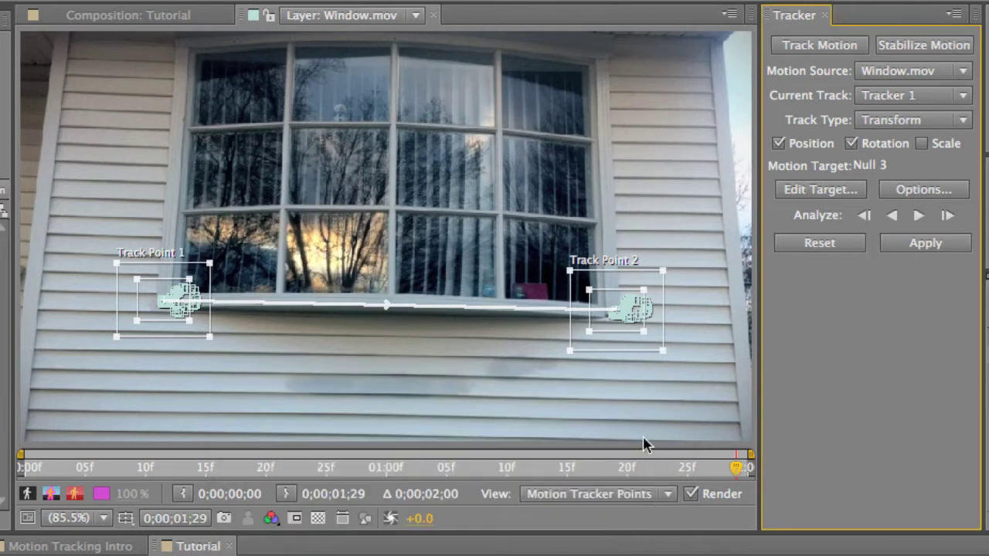
# Apply the tracking data to the null object using the X and Y dimensions.
pyautogui.click(928, 244)
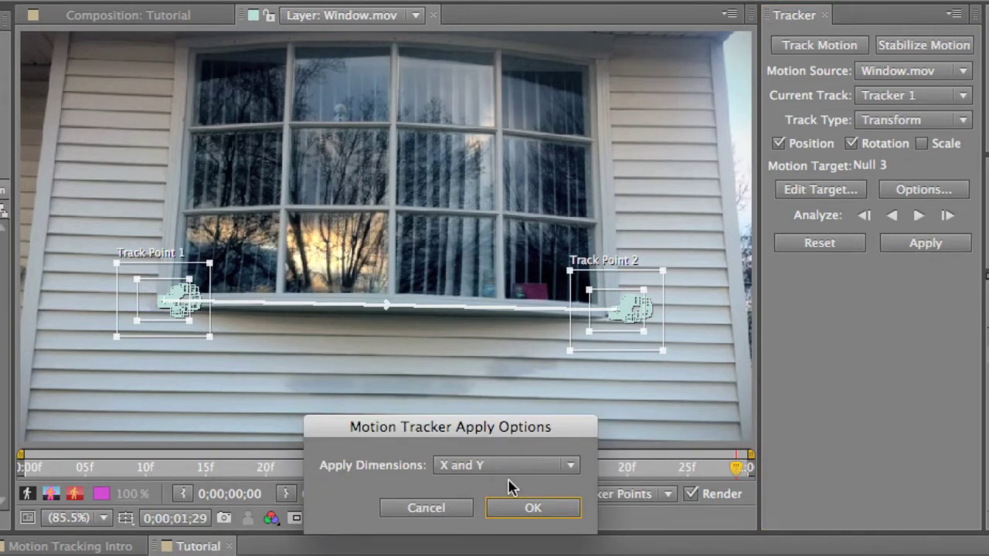
pyautogui.click(484, 467)
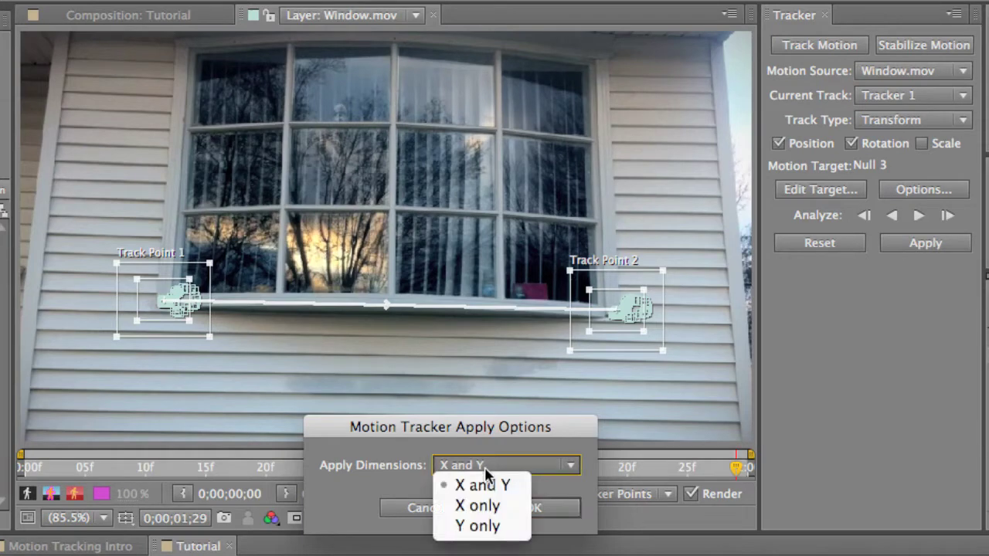
pyautogui.click(361, 472)
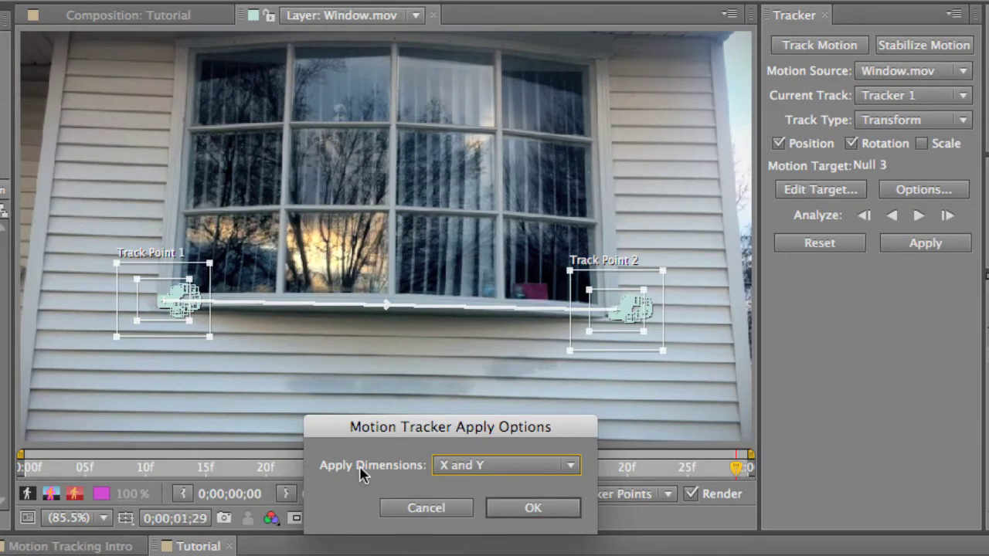
pyautogui.click(550, 511)
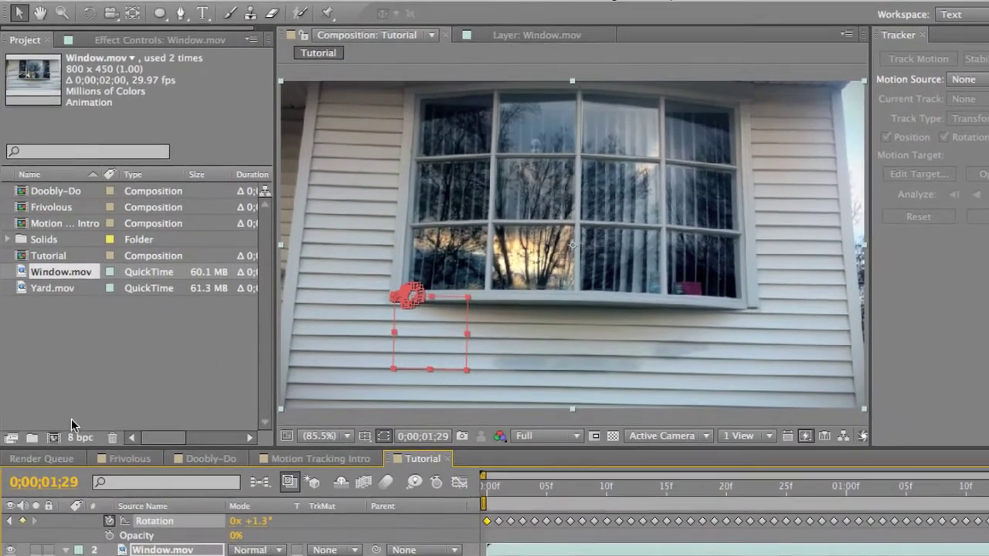
# Collapse the properties of the null and footage layers, deselect them, and return the playhead to 0;00;00;00.
pyautogui.hotkey('ctrl', 'alt', 'shift', 'y')
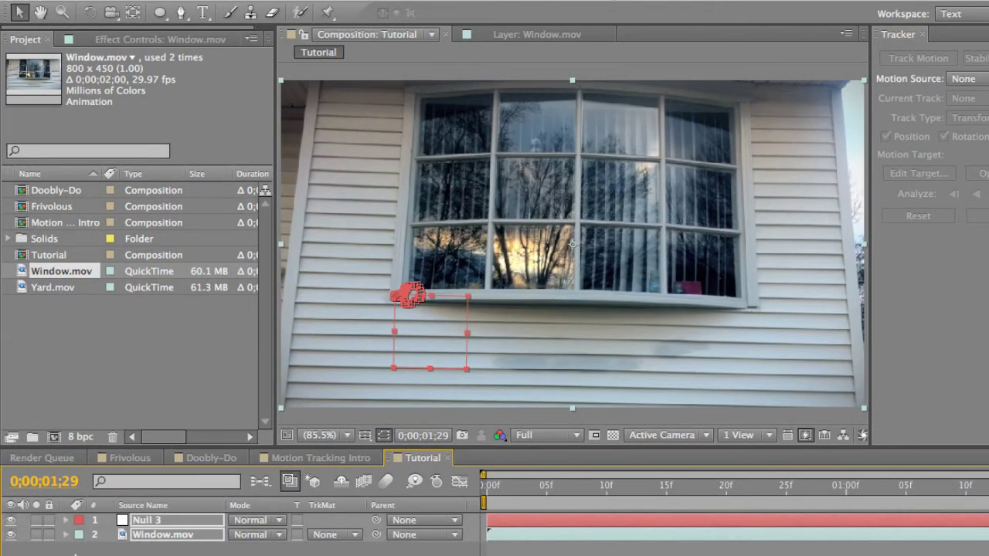
pyautogui.click(75, 553)
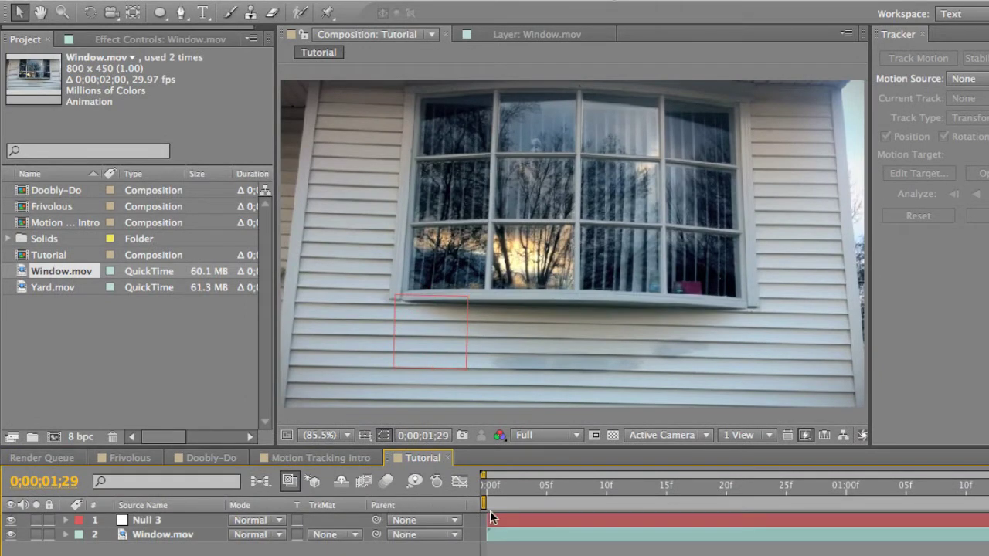
pyautogui.moveTo(489, 506); pyautogui.dragTo(453, 500)
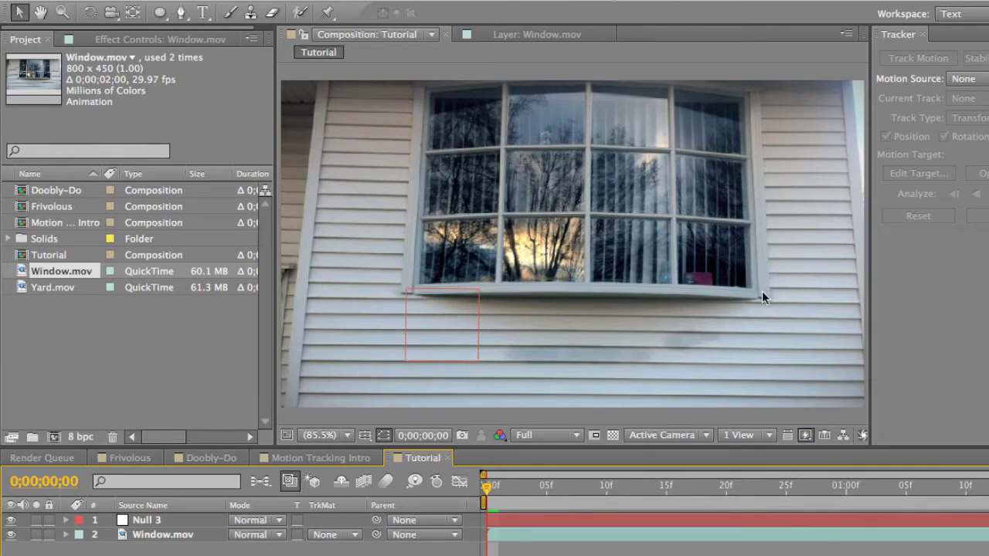
# Preview the null object's tracked motion over the window footage and return the playhead to the first frame.
pyautogui.press('KP_0')
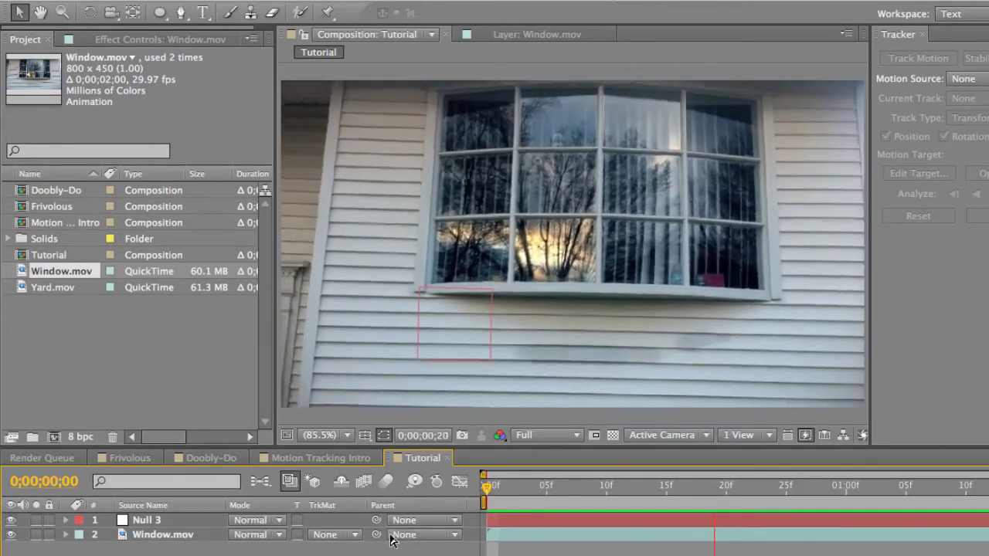
pyautogui.press('Home')
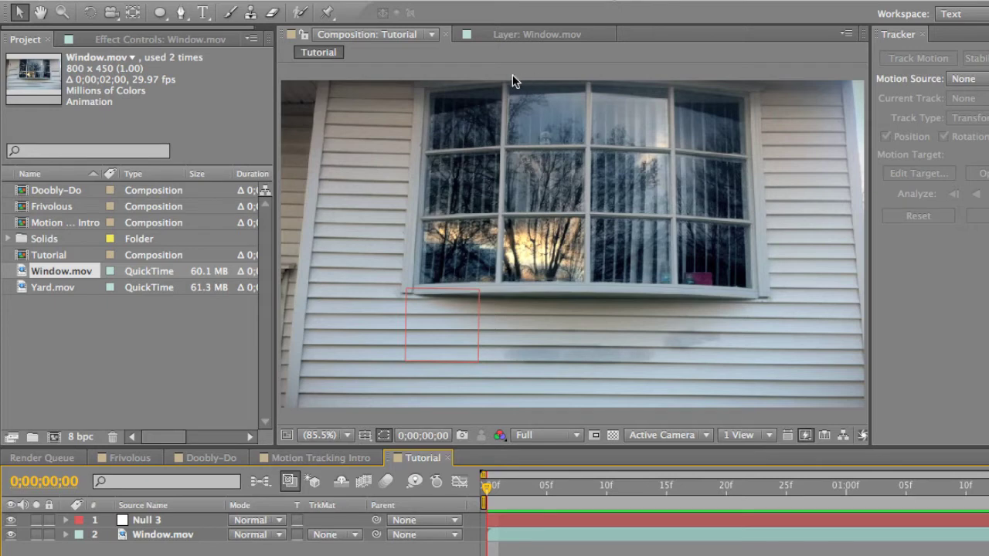
# Add a left-aligned text layer containing the sample name on the siding below the window.
pyautogui.click(203, 13)
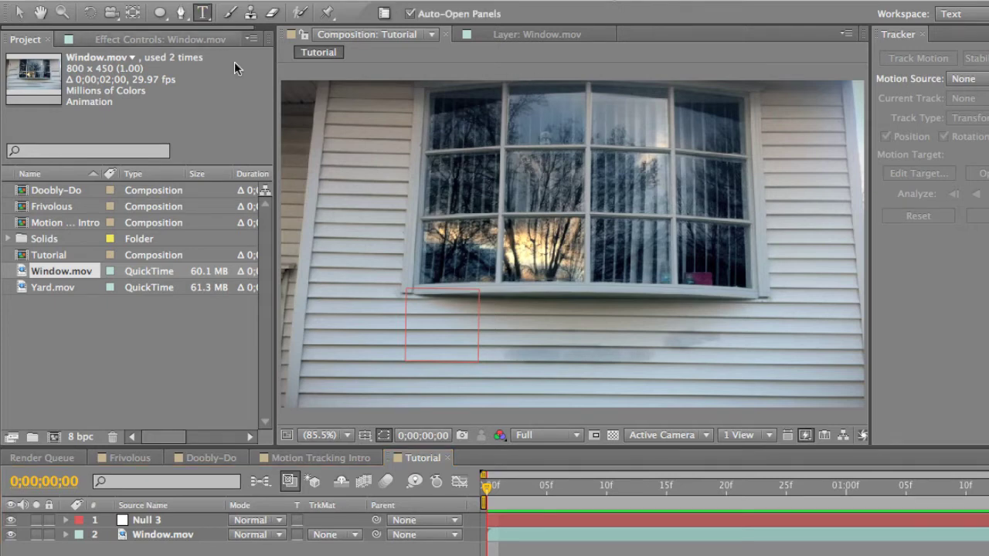
pyautogui.click(432, 332)
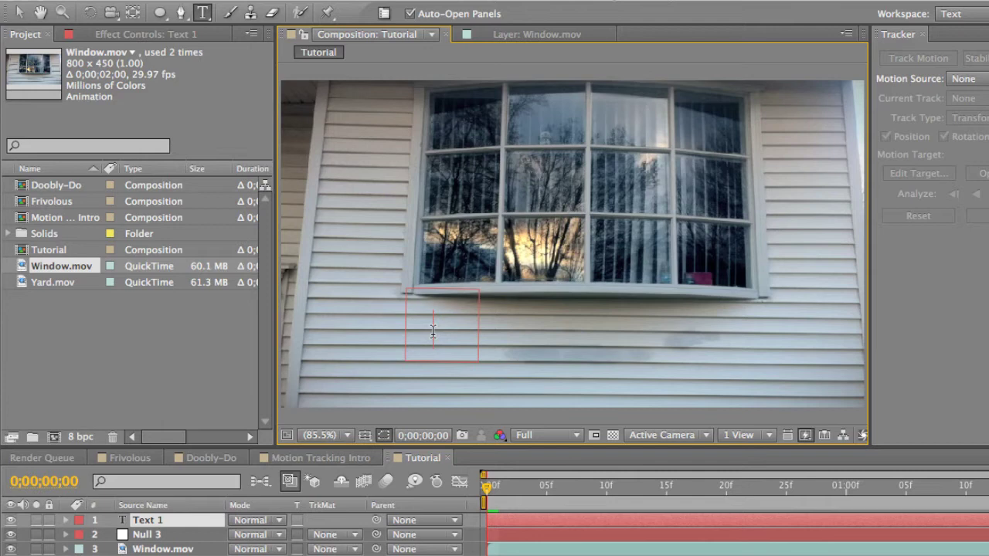
pyautogui.write('Roge')
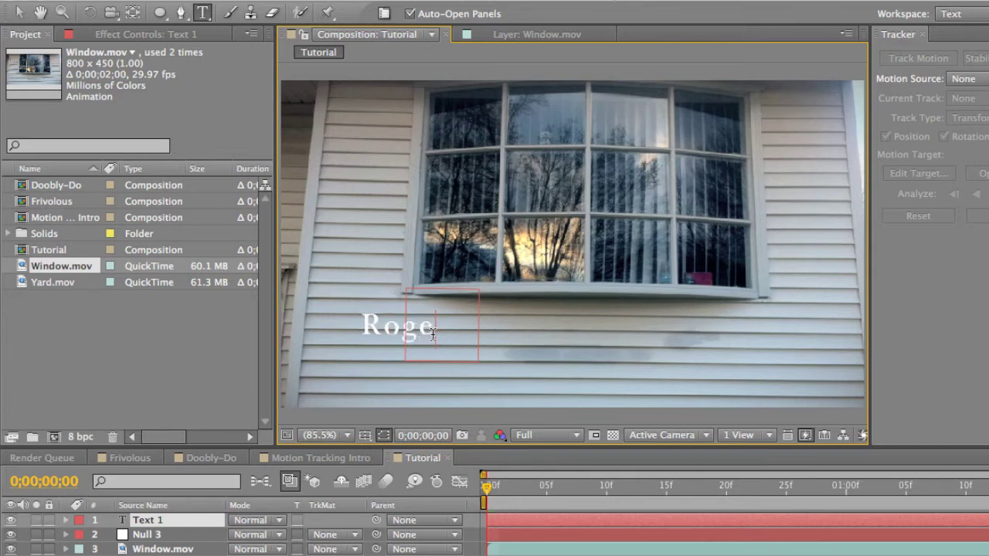
pyautogui.write('r Doger')
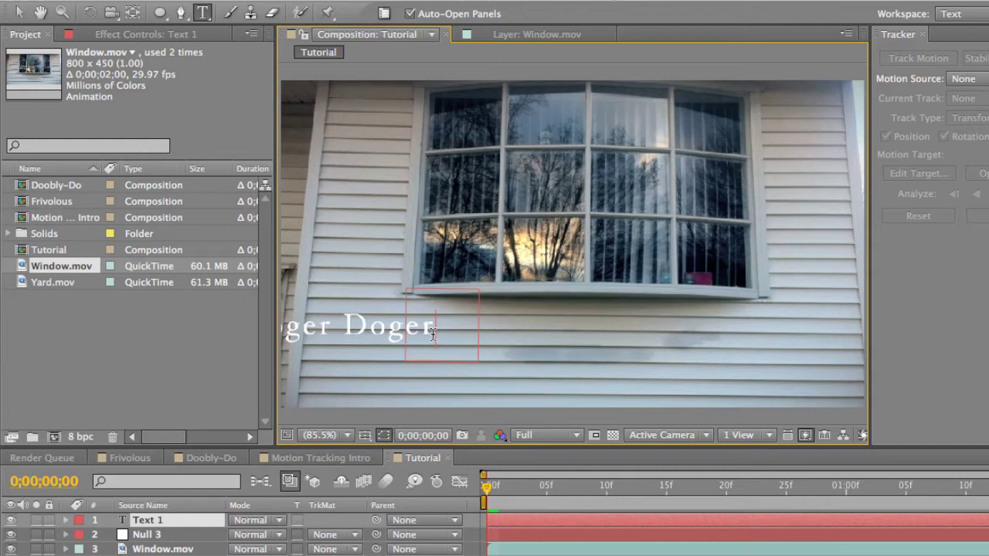
pyautogui.hotkey('ctrl', 'a')
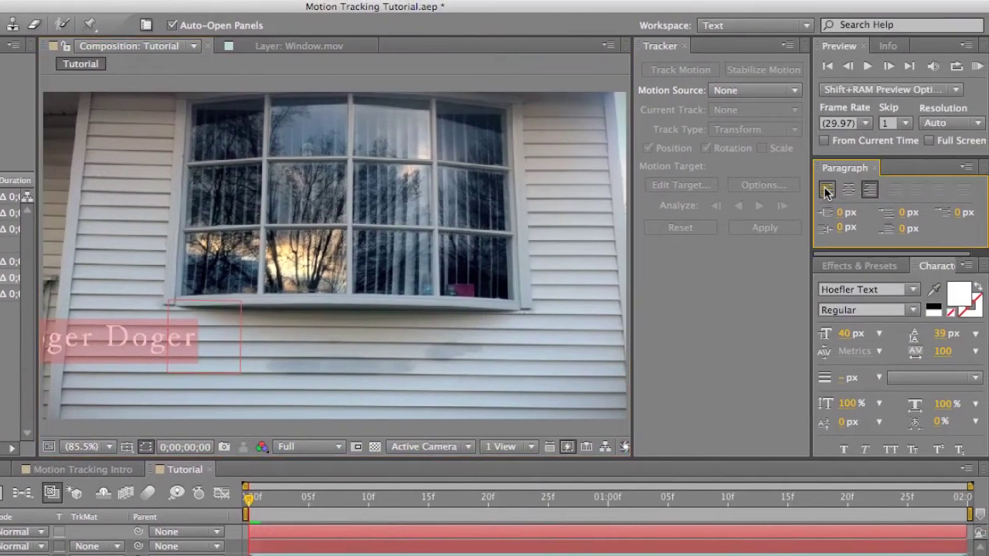
pyautogui.click(825, 191)
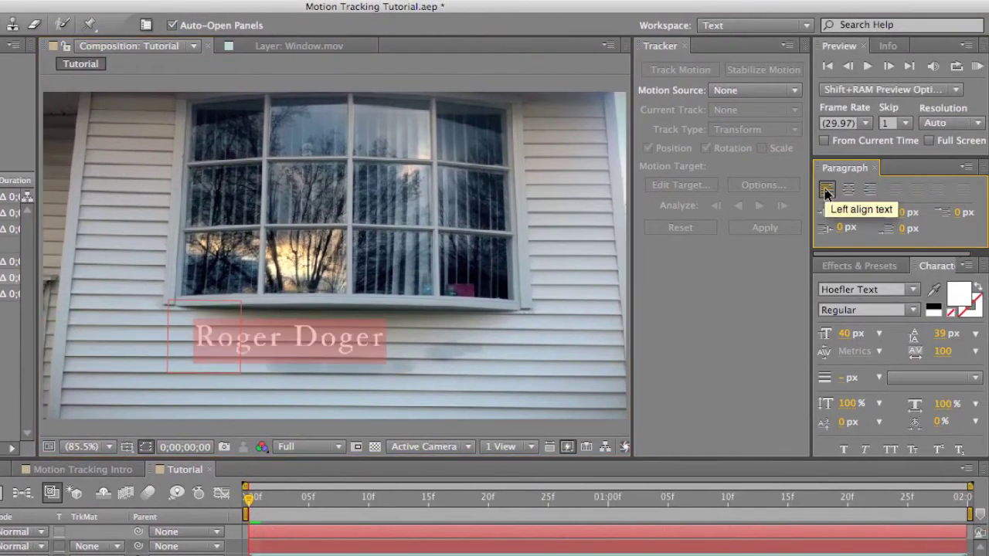
# Set the font of the selected text to Hobo Std.
pyautogui.click(845, 334)
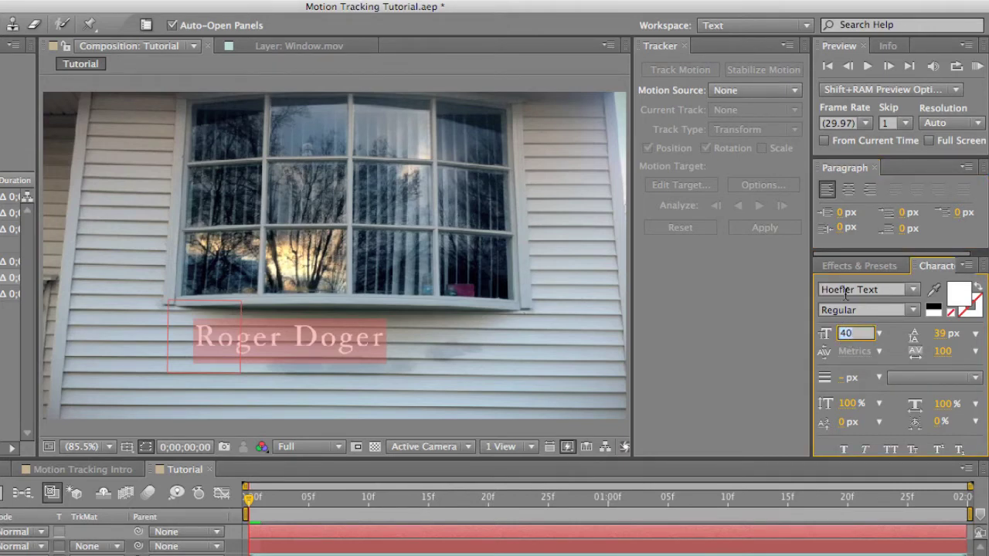
pyautogui.click(846, 292)
pyautogui.click(913, 291)
pyautogui.scroll(3, 901, 332)
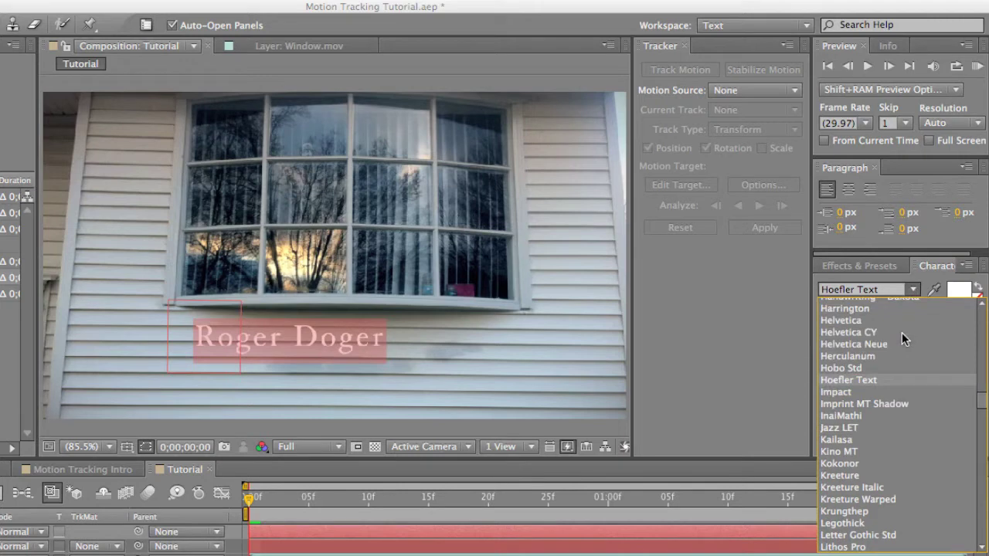
pyautogui.click(868, 368)
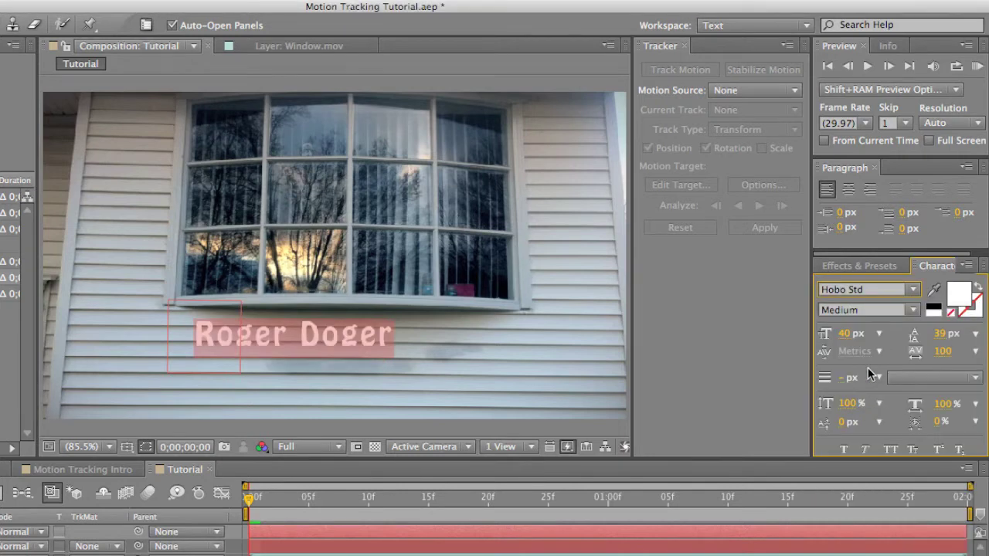
# Set the font size to 70 px and reposition the text slightly lower, just beneath the window ledge.
pyautogui.click(863, 290)
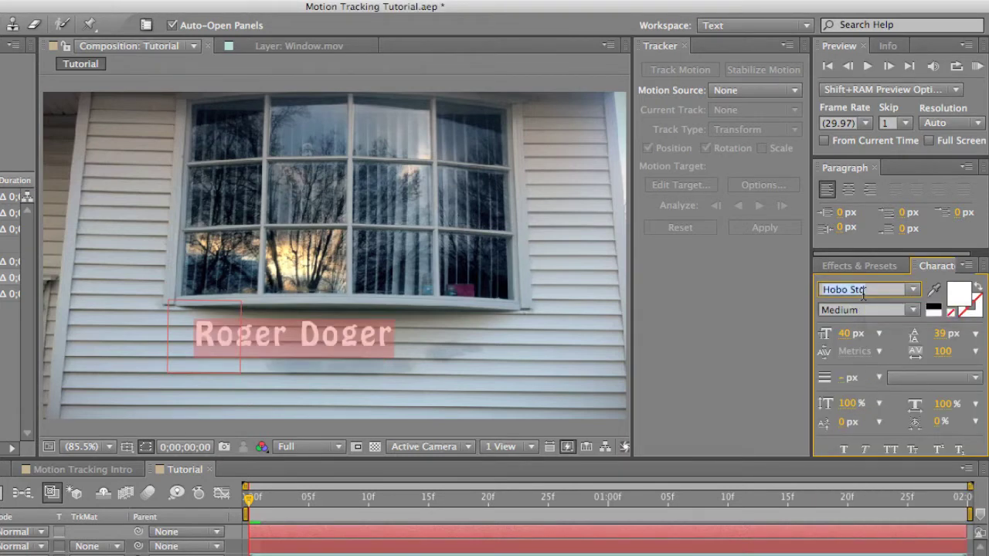
pyautogui.moveTo(843, 335); pyautogui.dragTo(877, 334)
pyautogui.click(846, 337)
pyautogui.write('70')
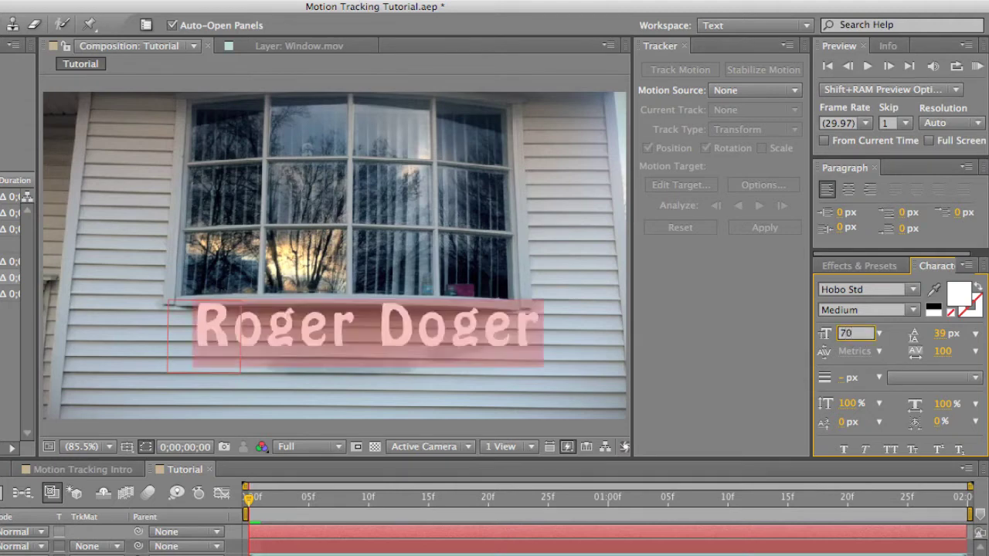
pyautogui.press('Return')
pyautogui.press('v')
pyautogui.moveTo(346, 321); pyautogui.dragTo(333, 337)
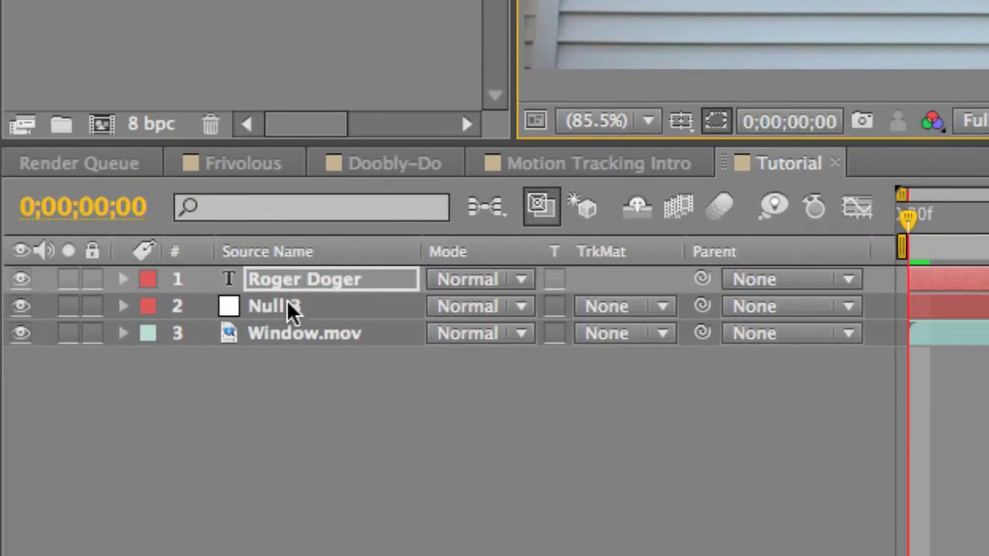
# Move the Null 3 layer above the text layer and select the text layer.
pyautogui.moveTo(287, 302); pyautogui.dragTo(287, 271)
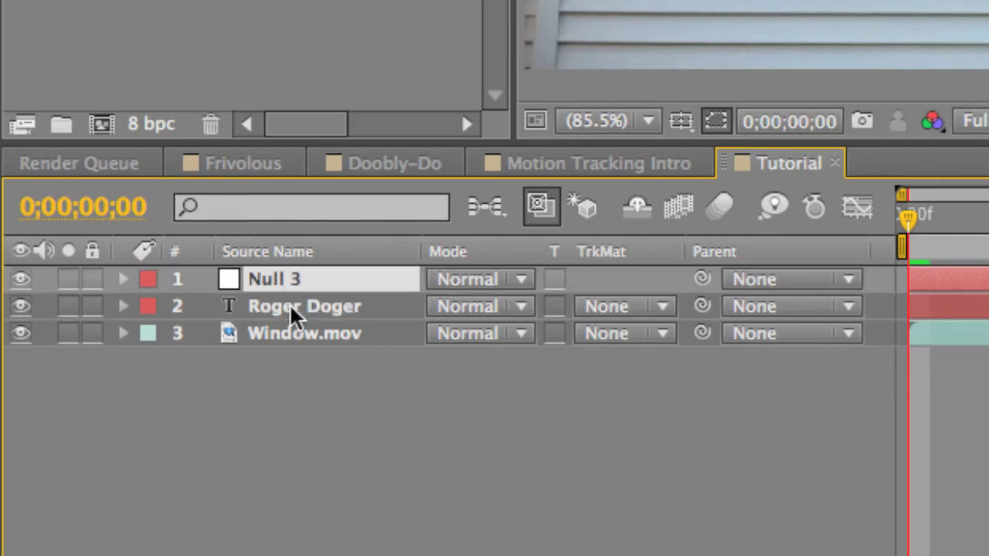
pyautogui.click(288, 303)
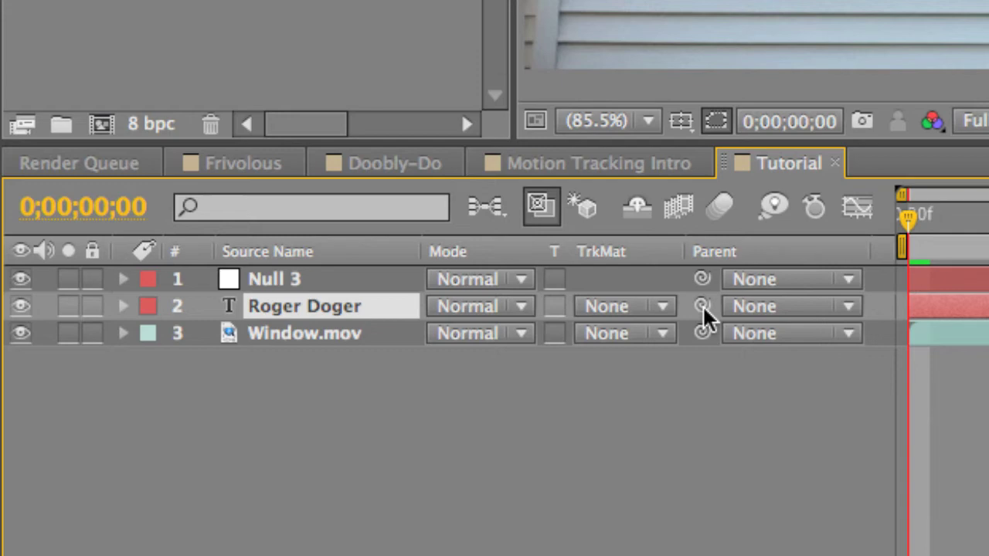
# Try parenting the text layer to Null 3, preview its motion with the footage, and undo the parenting.
pyautogui.moveTo(702, 306); pyautogui.dragTo(377, 276)
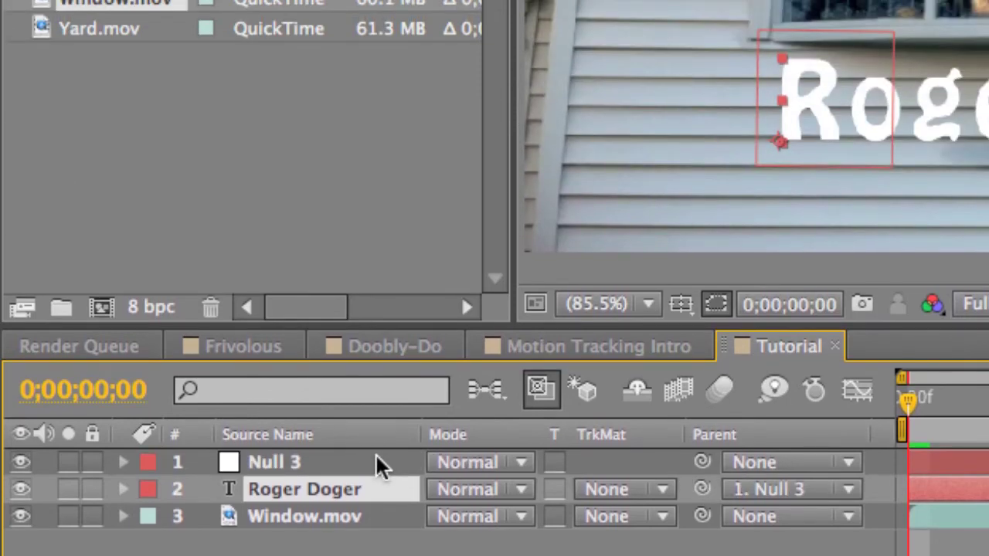
pyautogui.press('space')
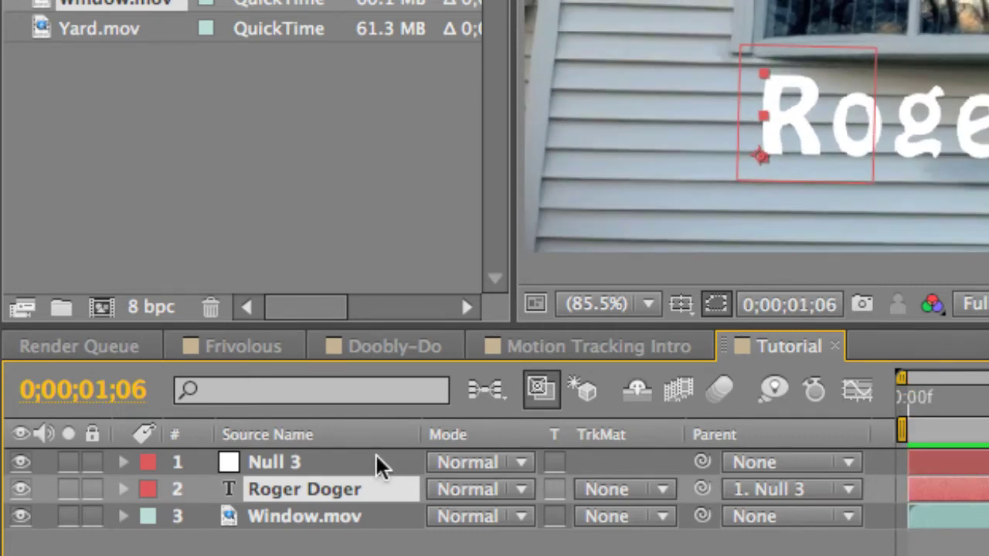
pyautogui.press('space')
pyautogui.hotkey('ctrl', 'z')
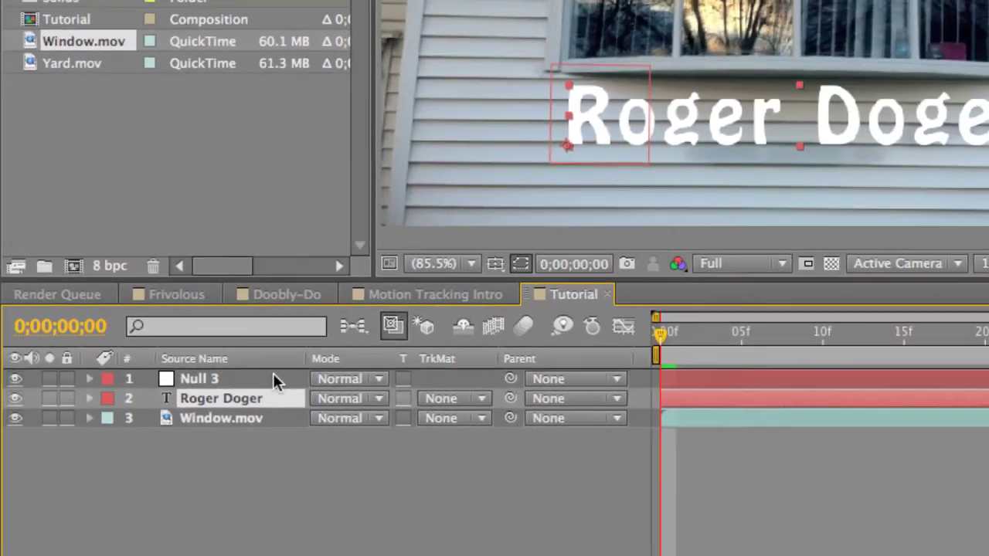
# Link the text layer's Position to Null 3's Position with the expression thisComp.layer("Null 3").transform.position.
pyautogui.click(376, 457)
pyautogui.press('p')
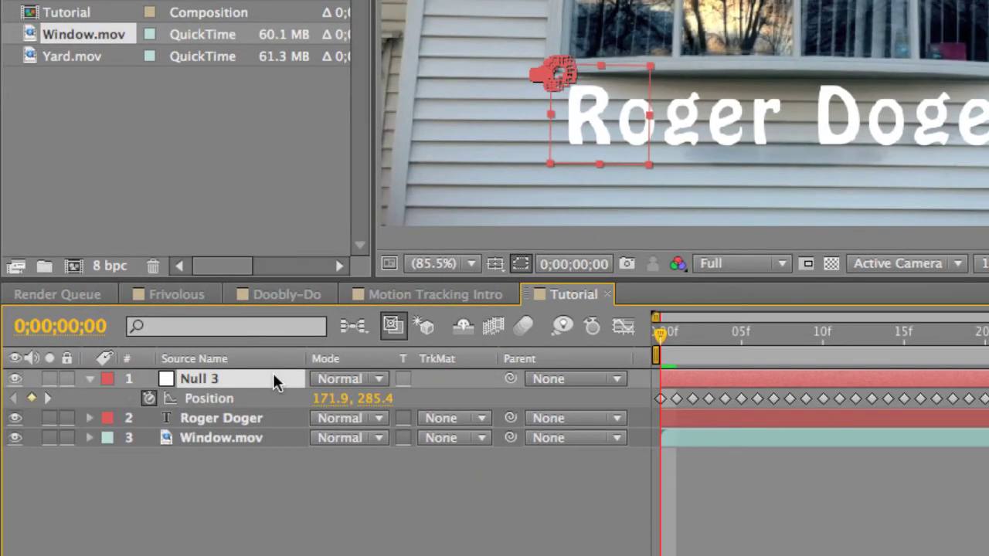
pyautogui.click(274, 423)
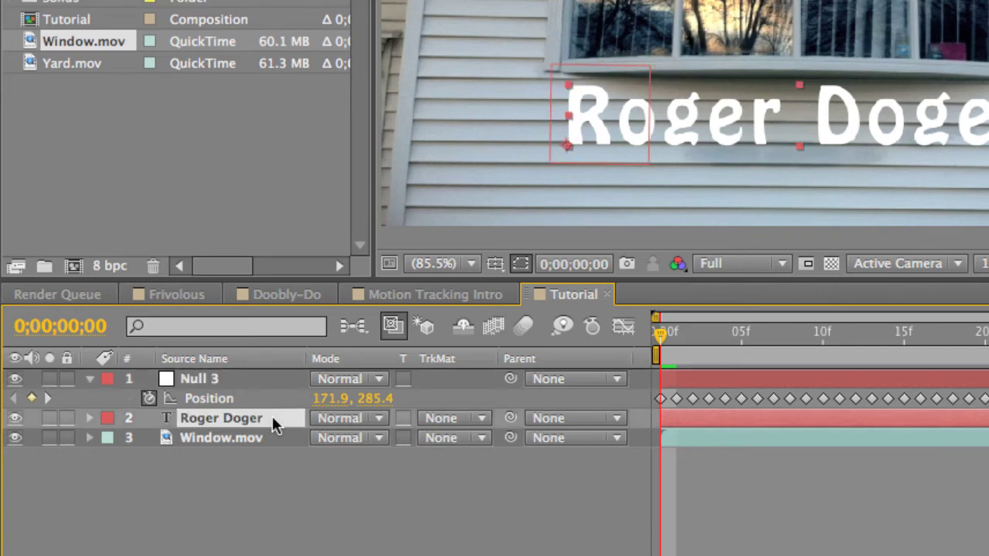
pyautogui.press('p')
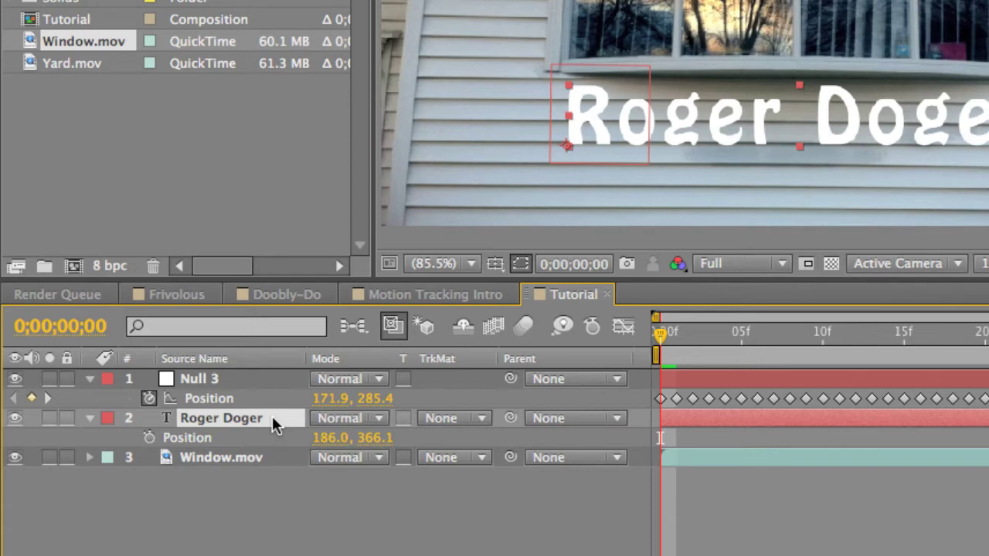
pyautogui.keyDown('alt'); pyautogui.click(152, 437); pyautogui.keyUp('alt')
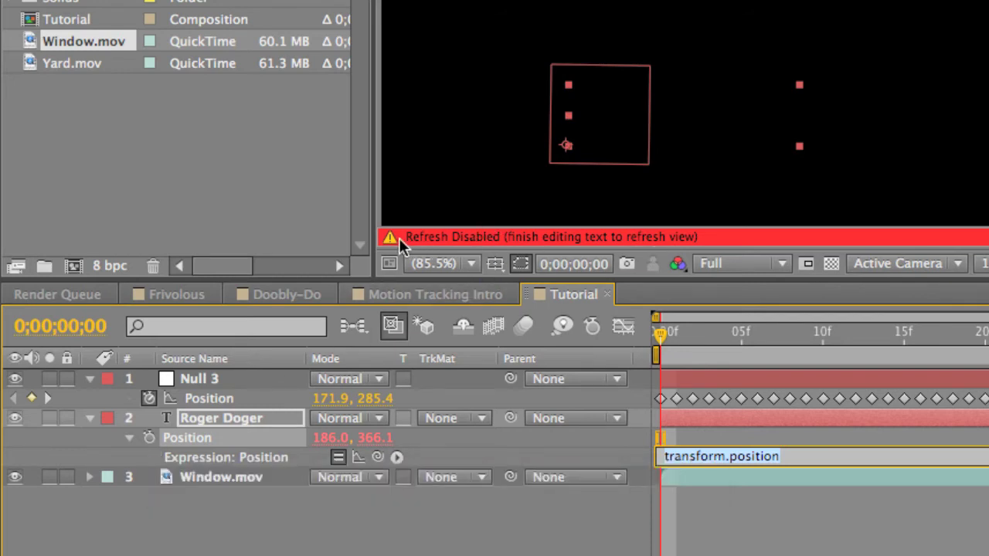
pyautogui.click(378, 457)
pyautogui.moveTo(380, 458); pyautogui.dragTo(244, 397)
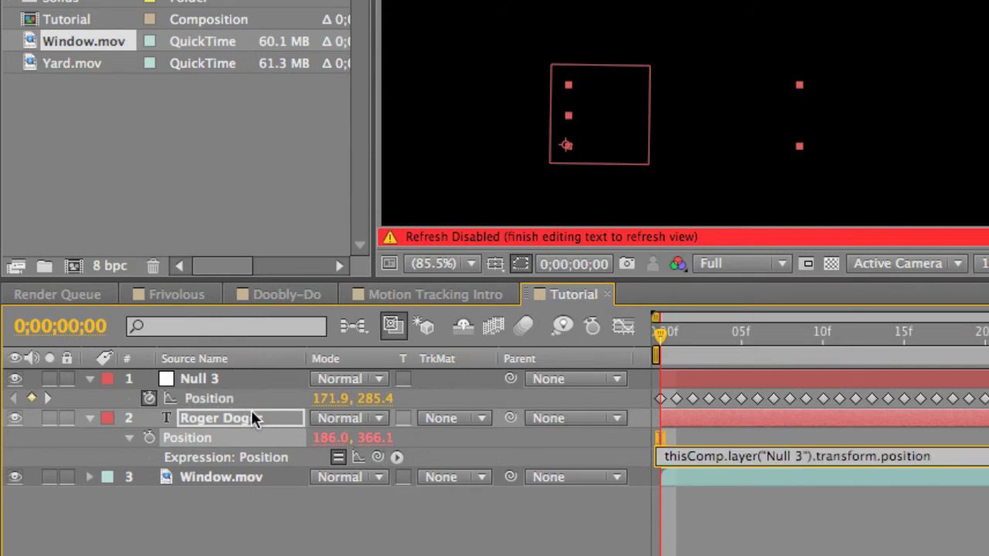
pyautogui.press('Return')
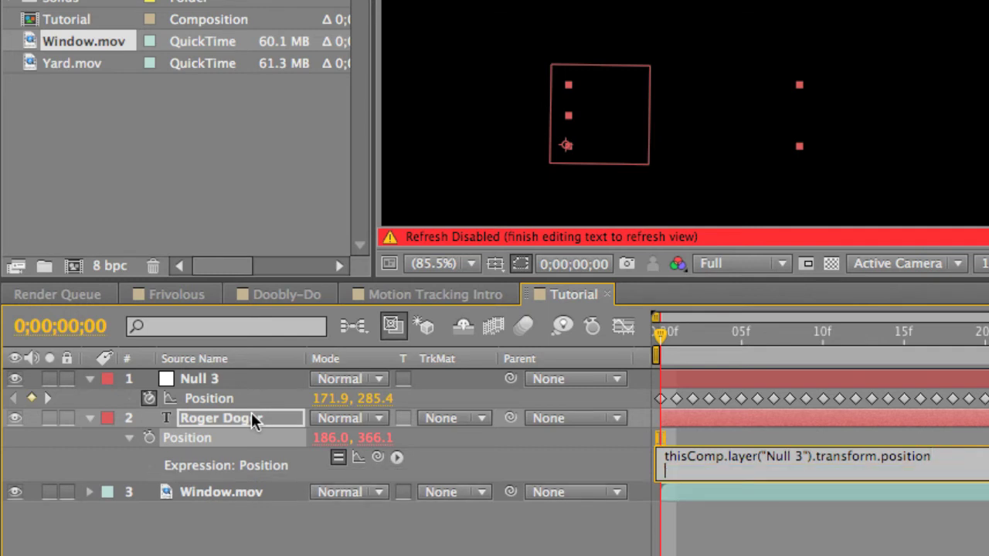
pyautogui.press('BackSpace')
pyautogui.click(734, 532)
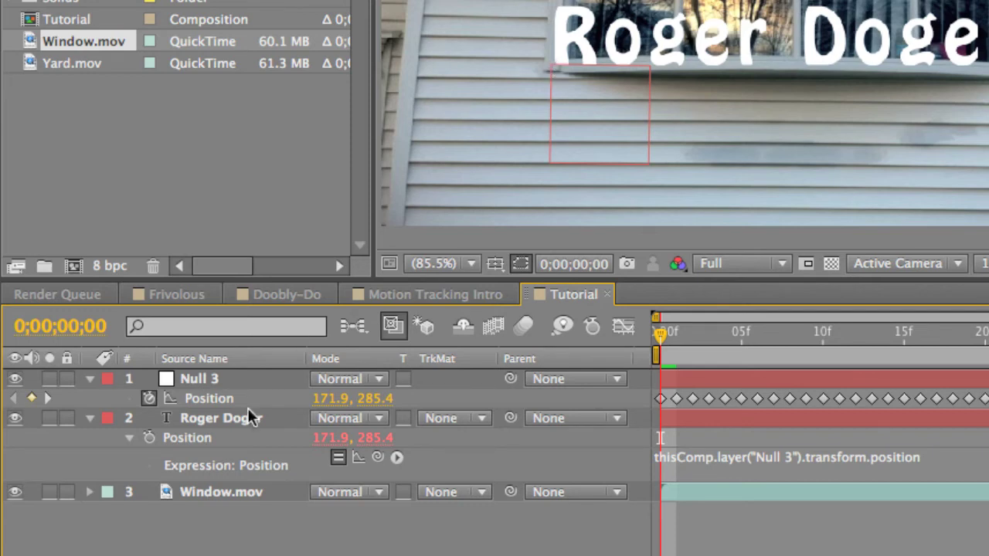
# Reveal Rotation for the text layer and Null 3, and add an expression to the text layer's Rotation.
pyautogui.click(197, 417)
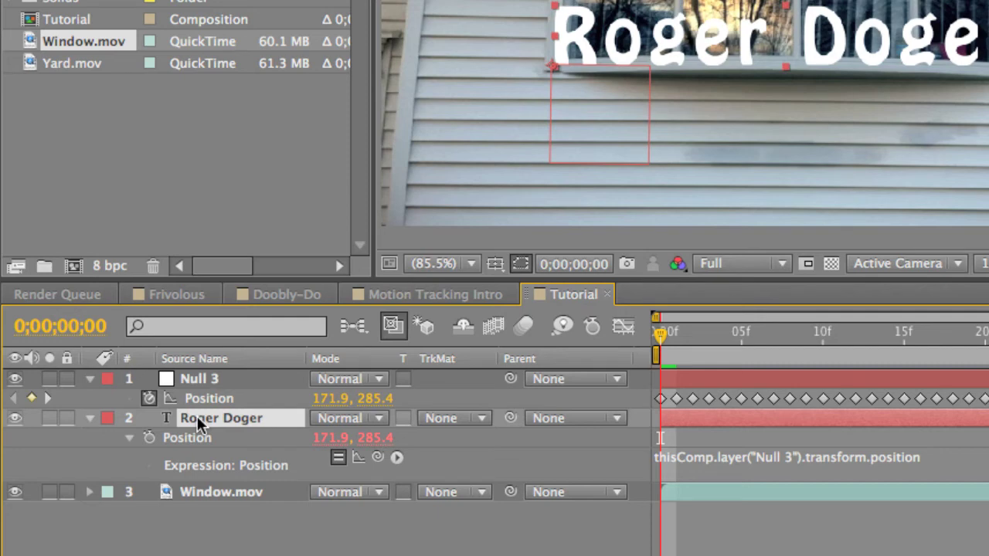
pyautogui.press('r')
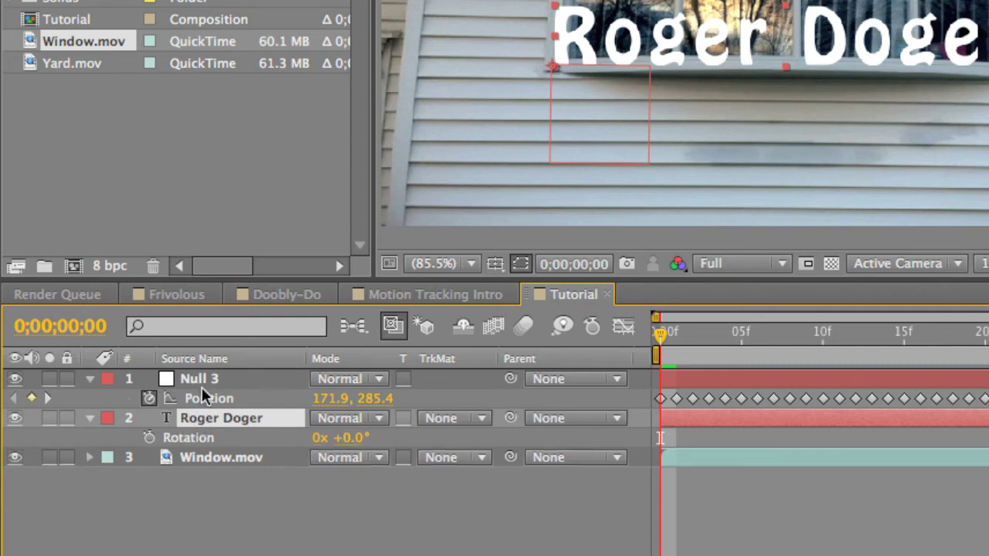
pyautogui.click(206, 382)
pyautogui.press('r')
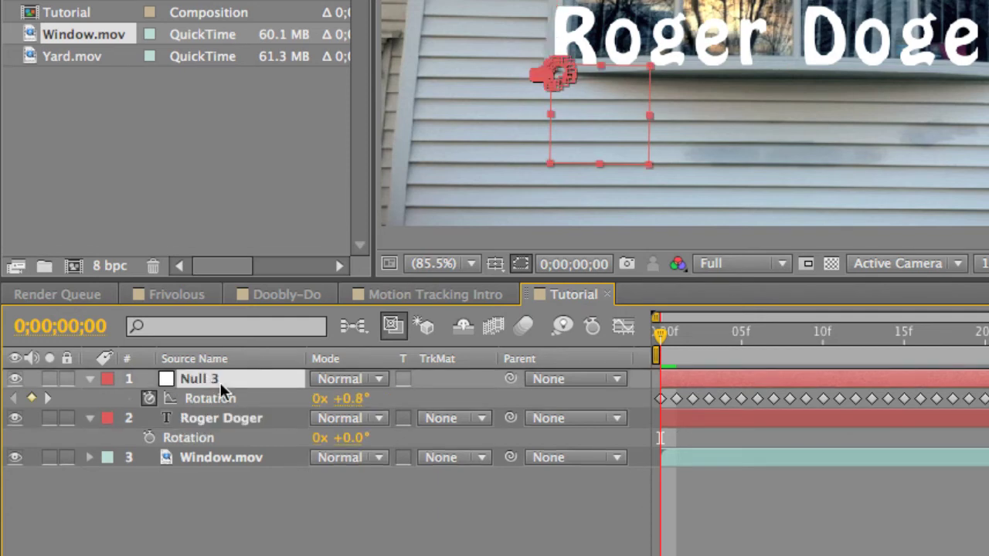
pyautogui.keyDown('alt'); pyautogui.click(149, 438); pyautogui.keyUp('alt')
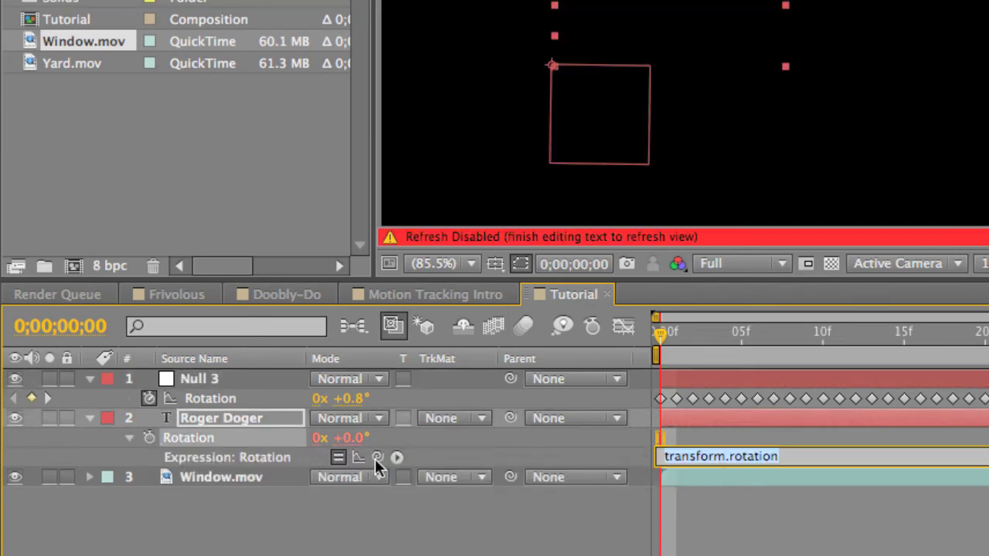
# Try to link the text layer's Rotation expression to the Null 3 layer itself.
pyautogui.moveTo(374, 459); pyautogui.dragTo(218, 378)
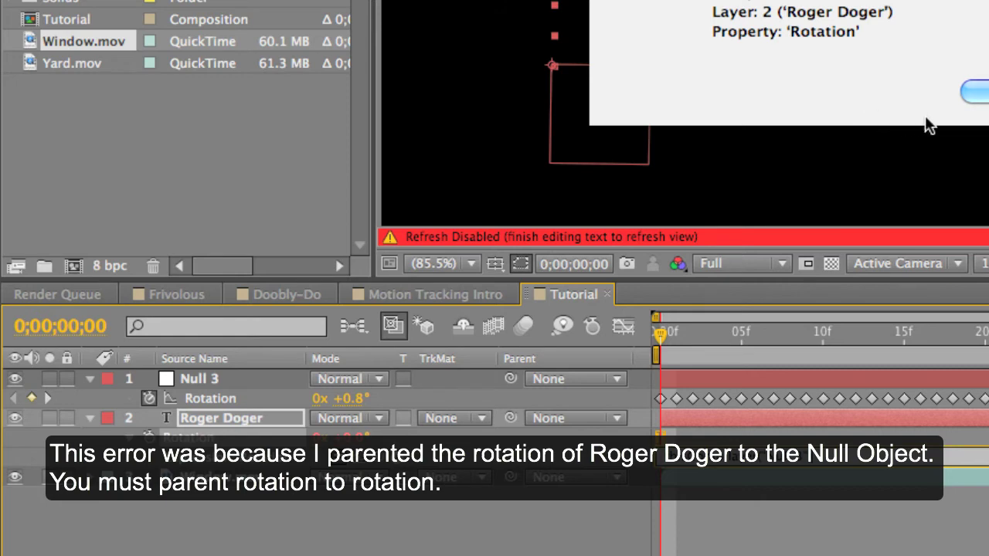
pyautogui.click(974, 91)
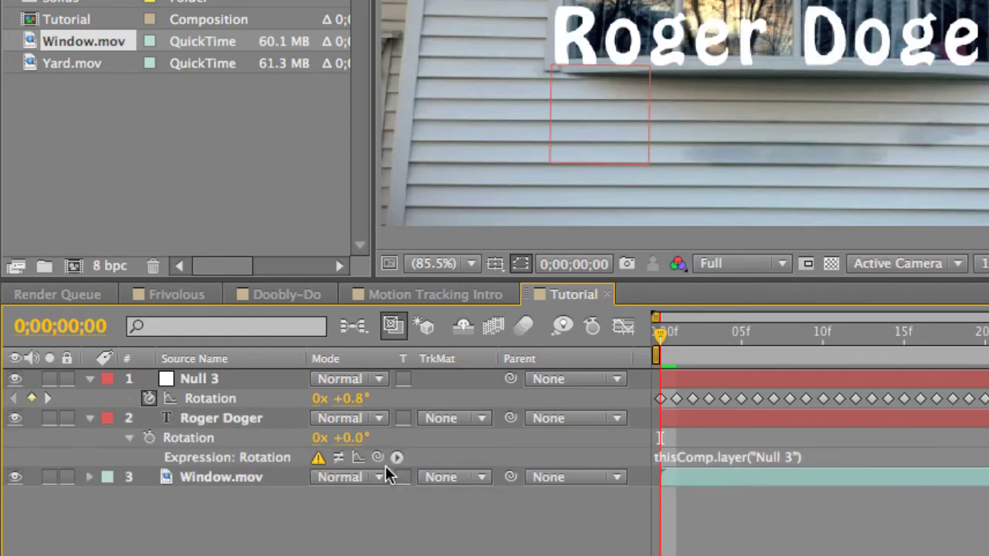
# Link the text's Rotation expression to Null 3's Rotation property and collapse the properties of both layers.
pyautogui.moveTo(371, 455); pyautogui.dragTo(218, 396)
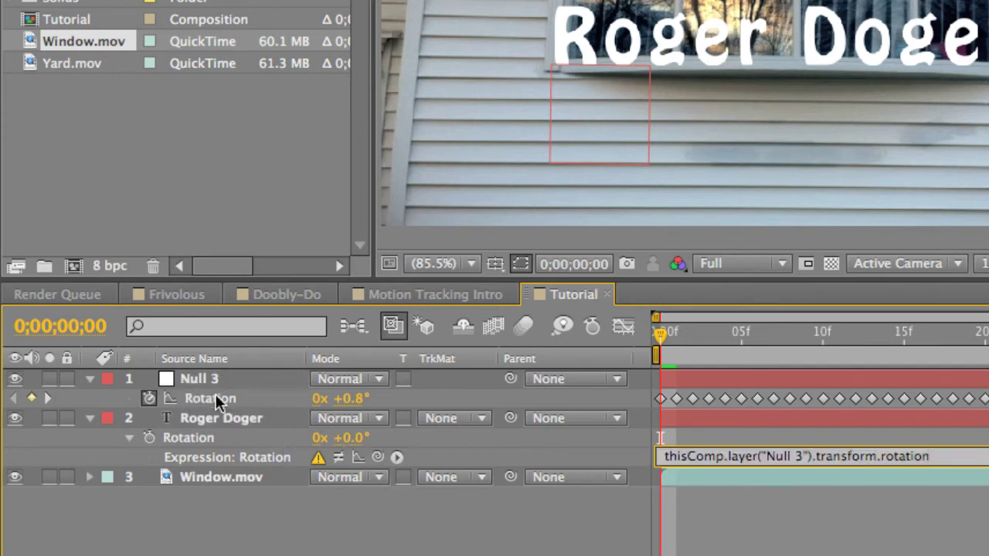
pyautogui.click(770, 542)
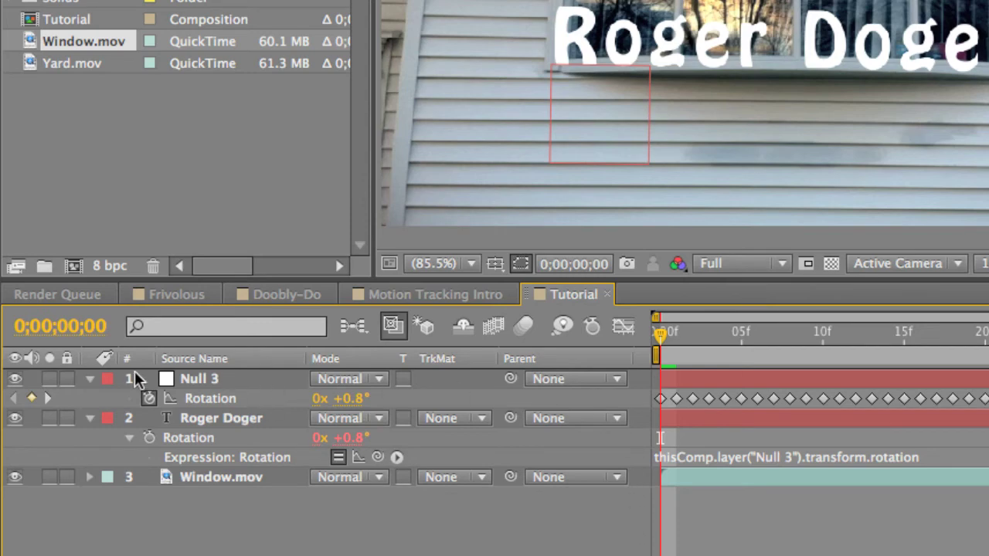
pyautogui.click(91, 377)
pyautogui.click(89, 397)
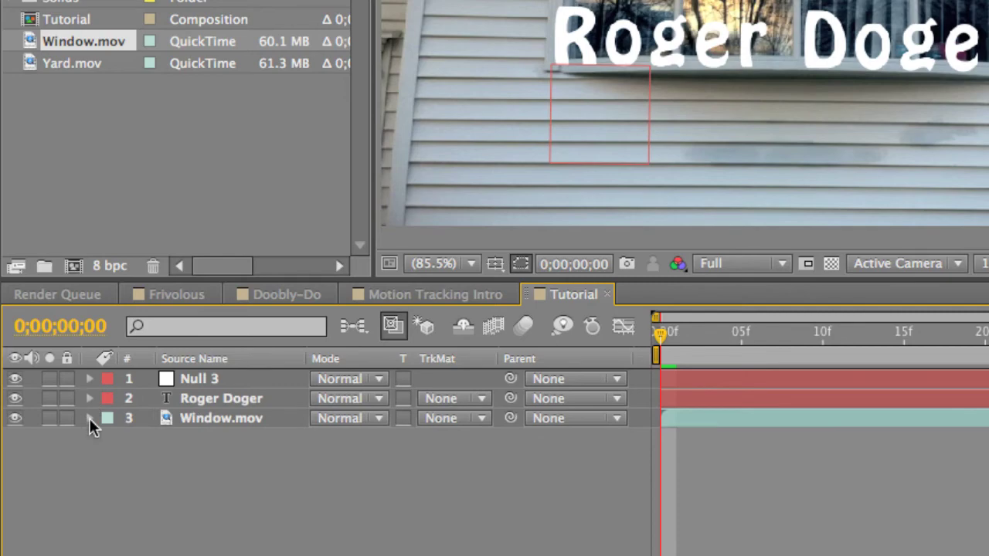
# Hide the Null 3 layer in the composition and preview how the linked text follows the window footage.
pyautogui.click(15, 378)
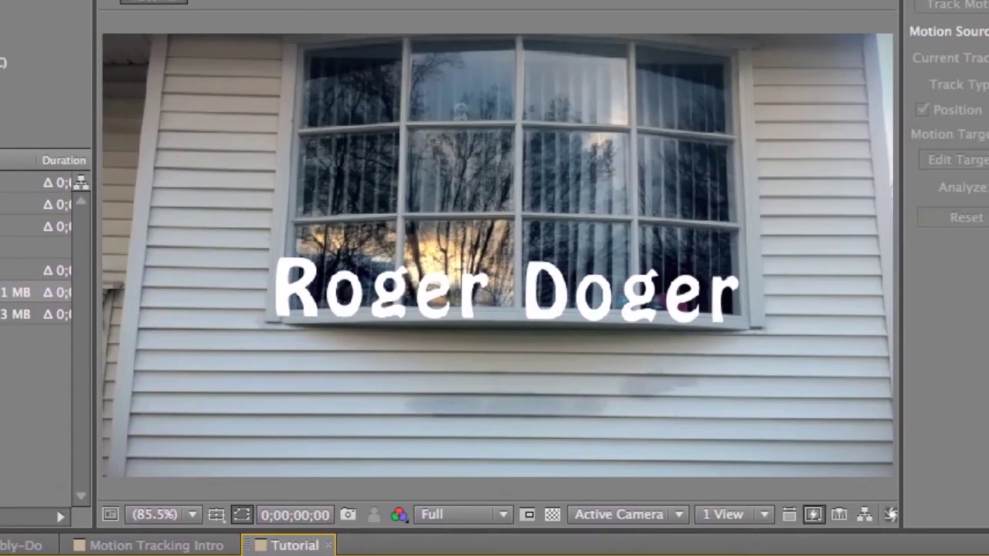
pyautogui.press('space')
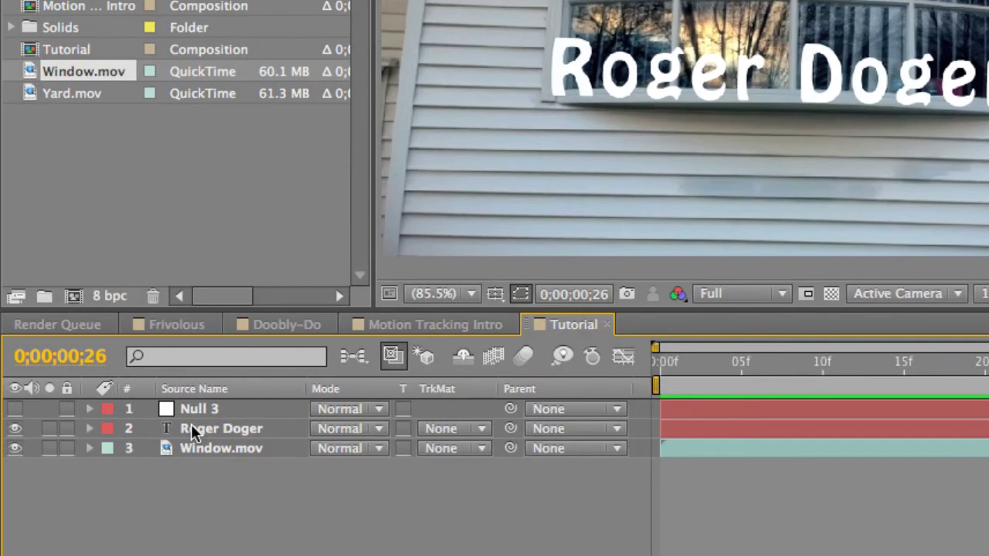
# Offset the linked text to below the window sill by setting its Anchor Point to -12.0, -78.0.
pyautogui.click(190, 425)
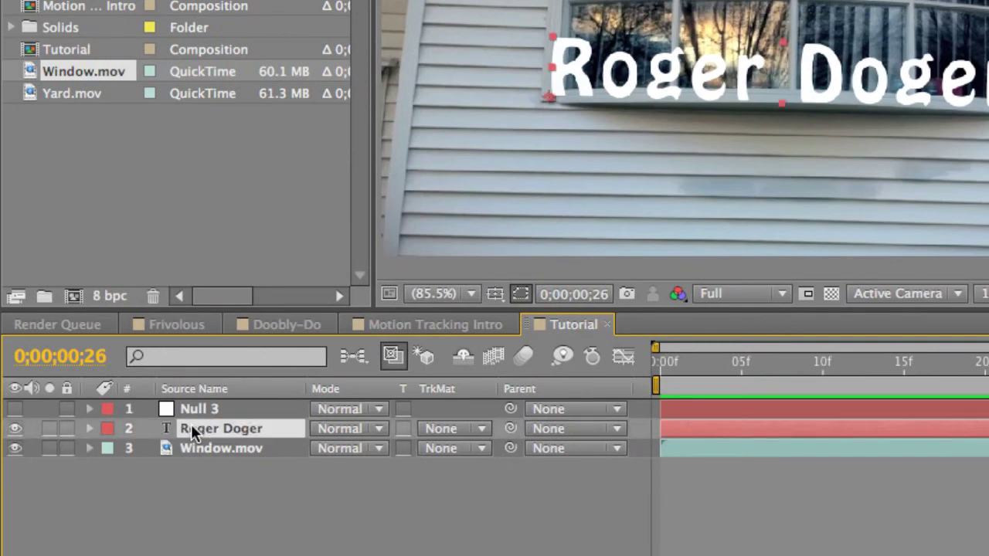
pyautogui.press('a')
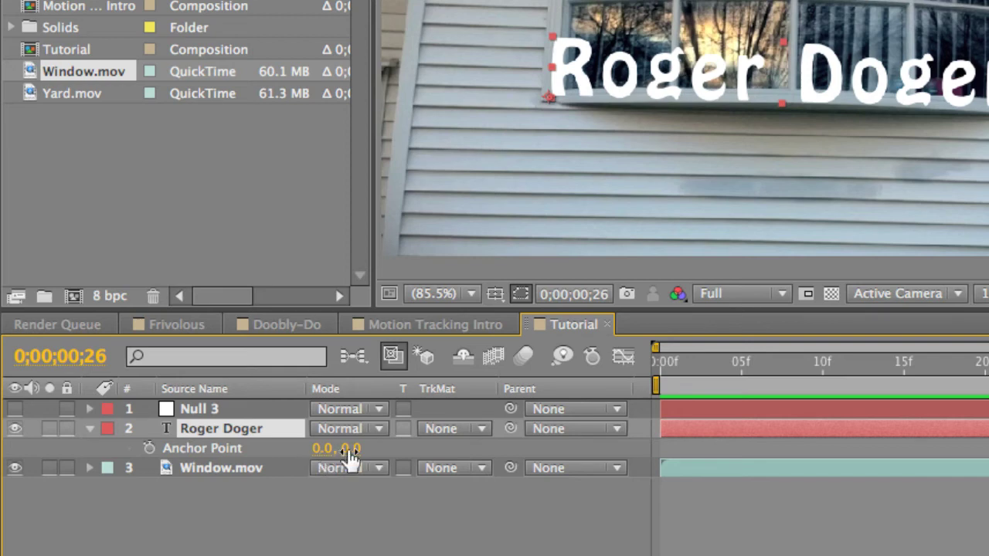
pyautogui.moveTo(349, 449); pyautogui.dragTo(300, 450)
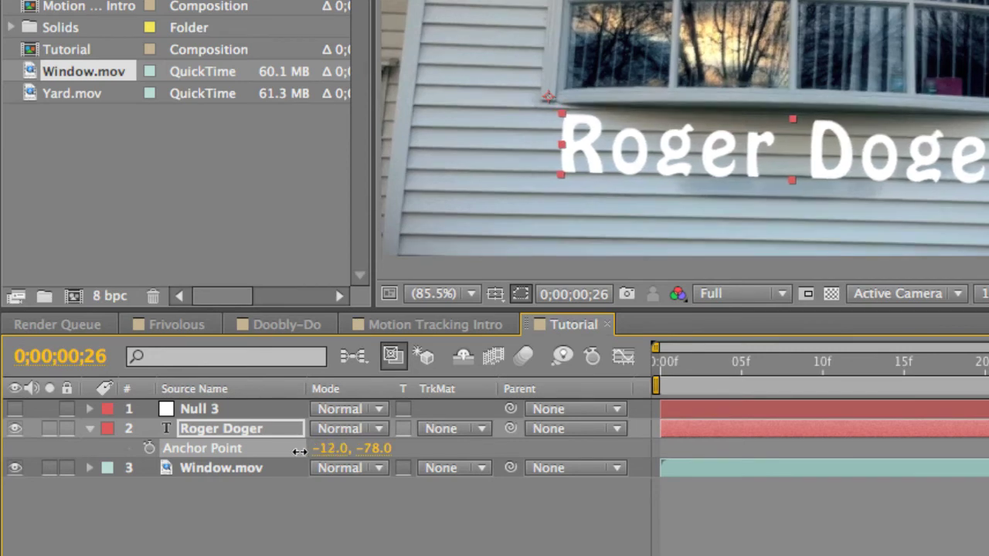
pyautogui.click(410, 499)
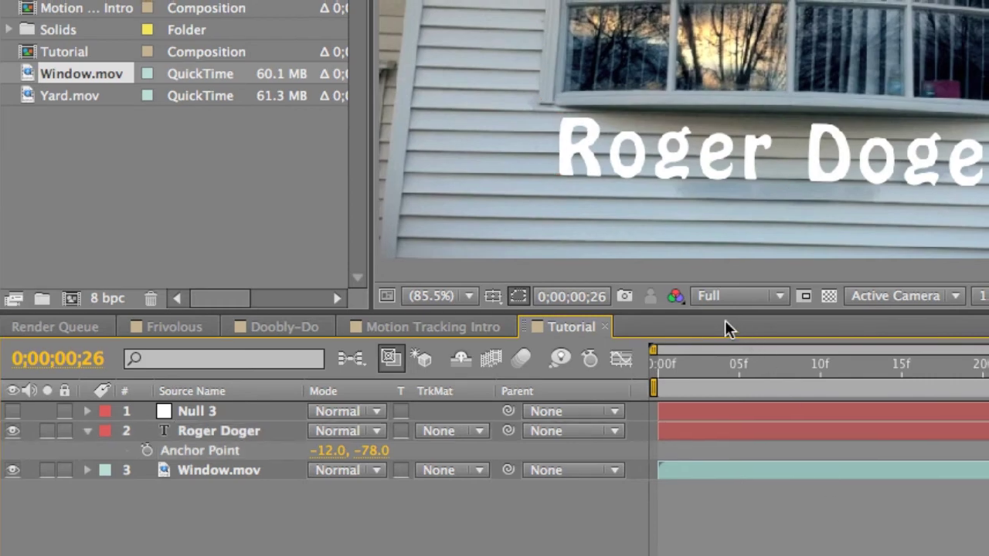
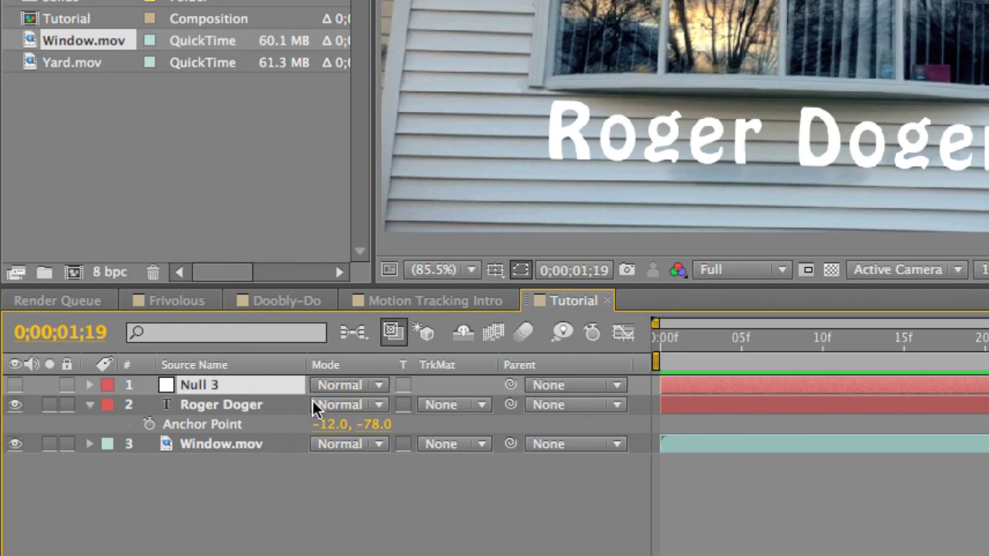
# Add a new text layer reading "dodblue" and move it over the window's upper right corner.
pyautogui.moveTo(507, 402)
pyautogui.mouseDown()
pyautogui.moveTo(376, 386)
pyautogui.moveTo(283, 397)
pyautogui.moveTo(509, 408)
pyautogui.mouseUp()
pyautogui.click(710, 130)
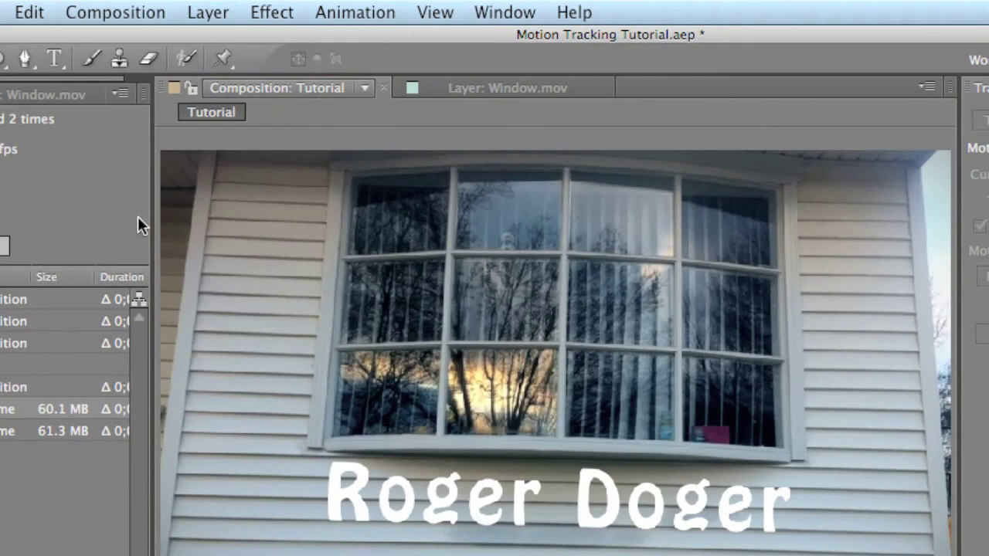
pyautogui.click(54, 57)
pyautogui.click(496, 178)
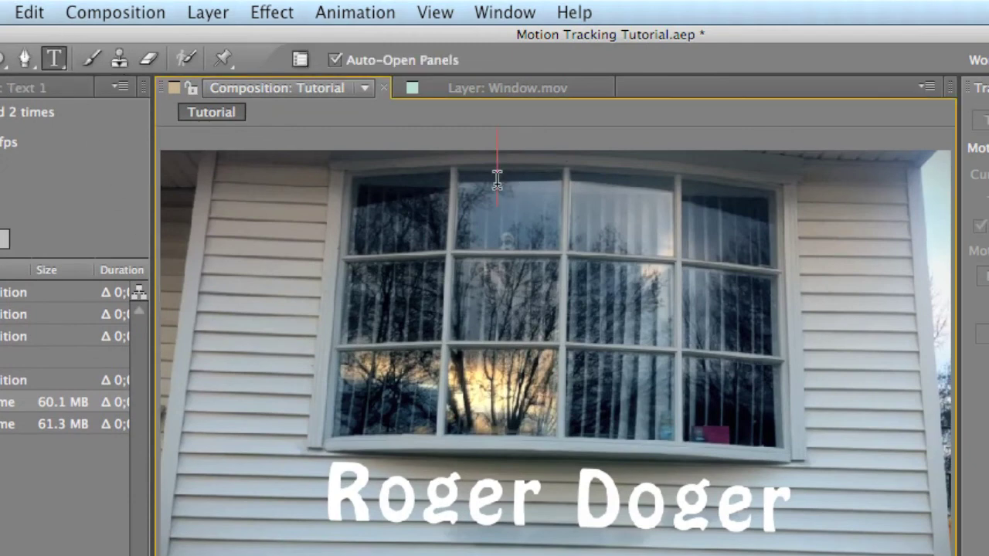
pyautogui.write('dodo')
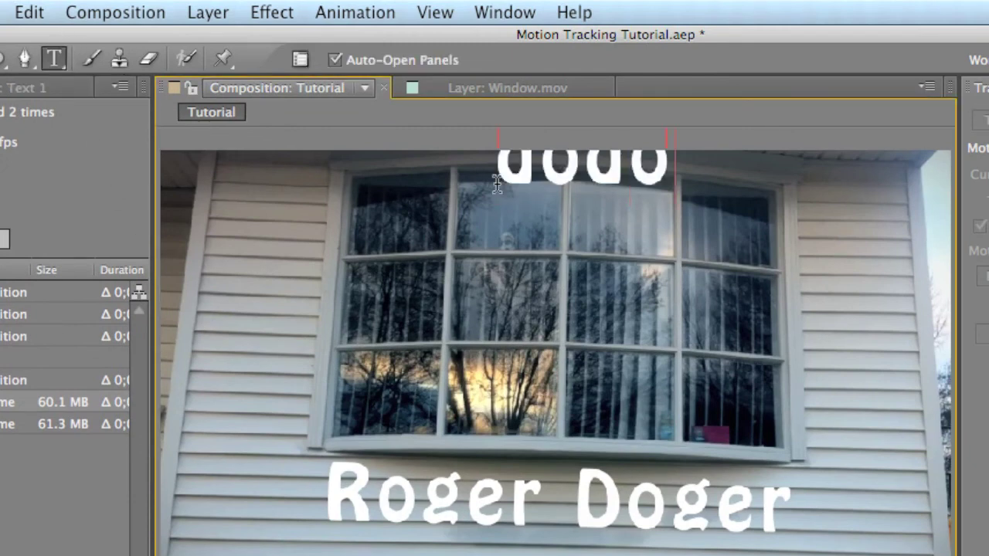
pyautogui.press('BackSpace')
pyautogui.write('blue')
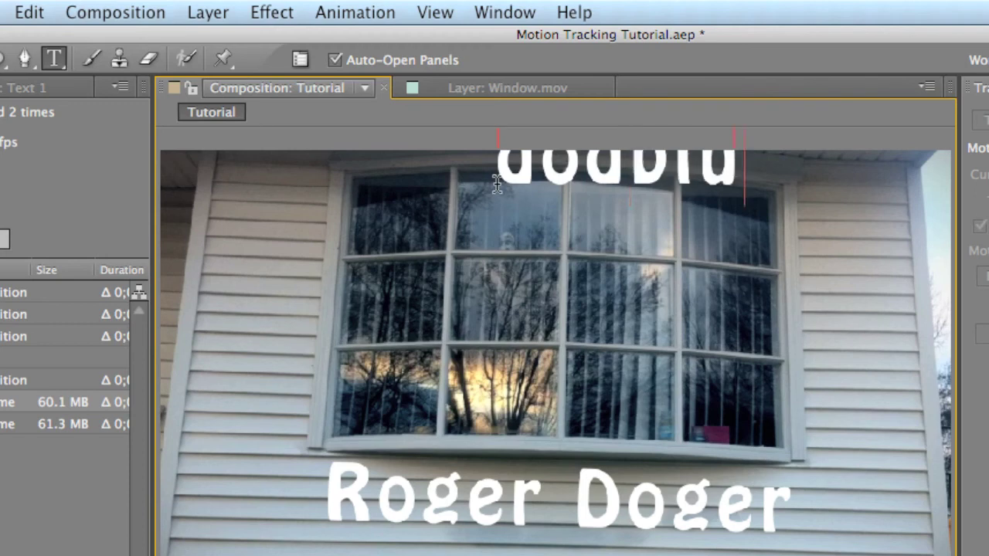
pyautogui.press('Escape')
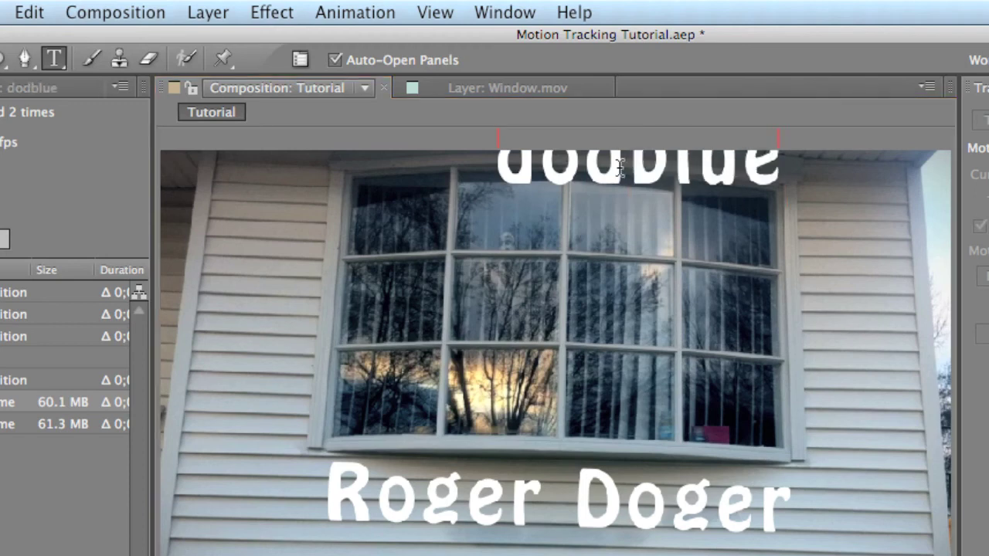
pyautogui.press('v')
pyautogui.moveTo(616, 167); pyautogui.dragTo(727, 251)
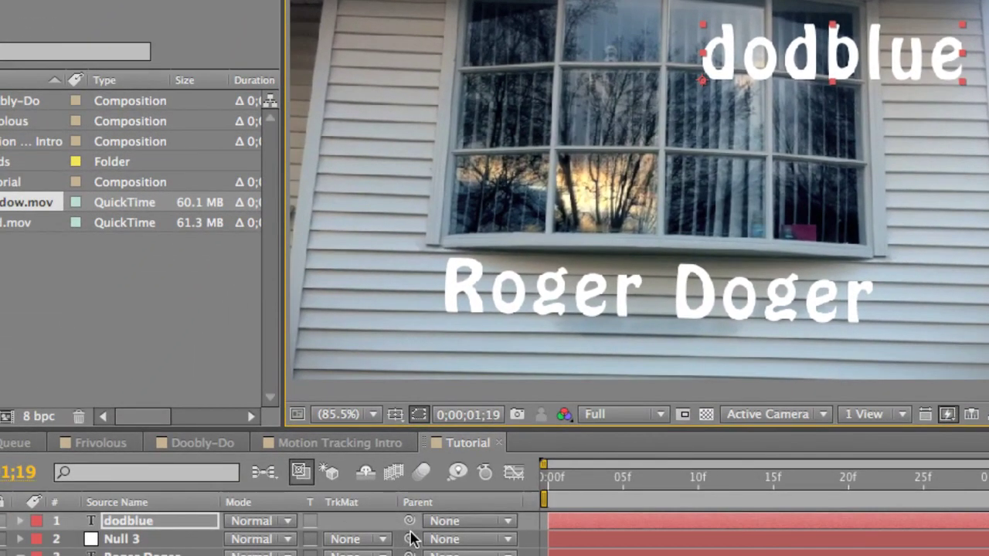
# Parent the dodblue text layer to Null 3 and preview the composition's motion.
pyautogui.click(410, 522)
pyautogui.moveTo(409, 522); pyautogui.dragTo(122, 539)
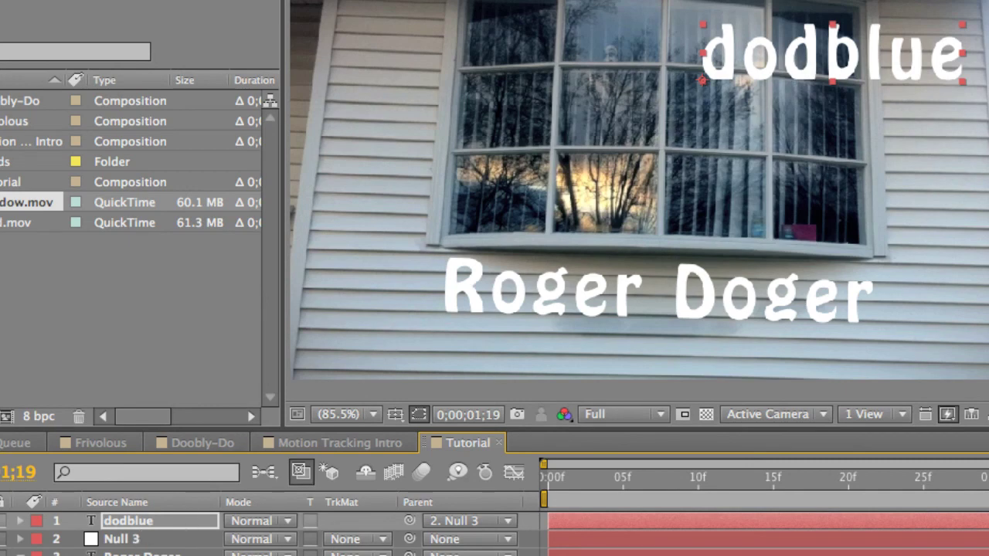
pyautogui.press('KP_0')
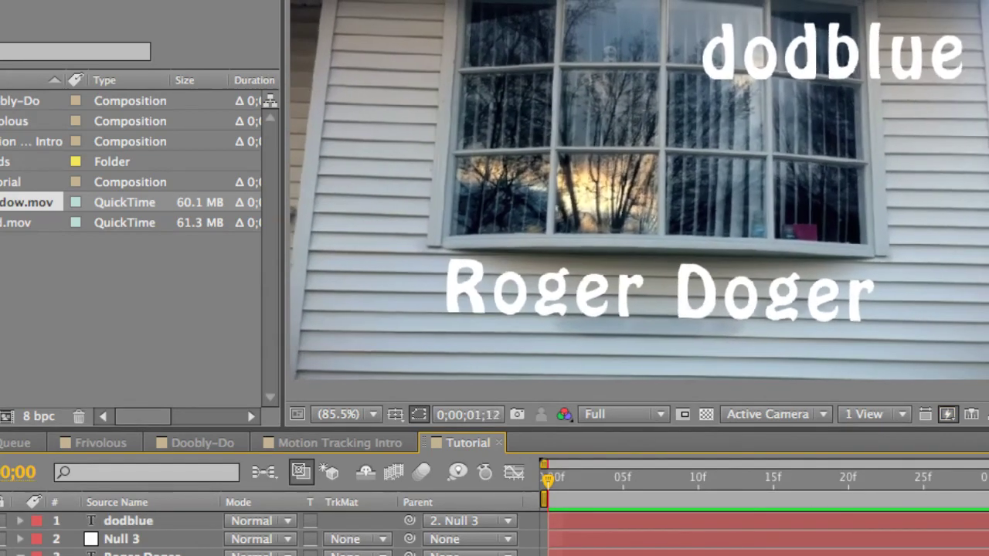
pyautogui.click(887, 178)
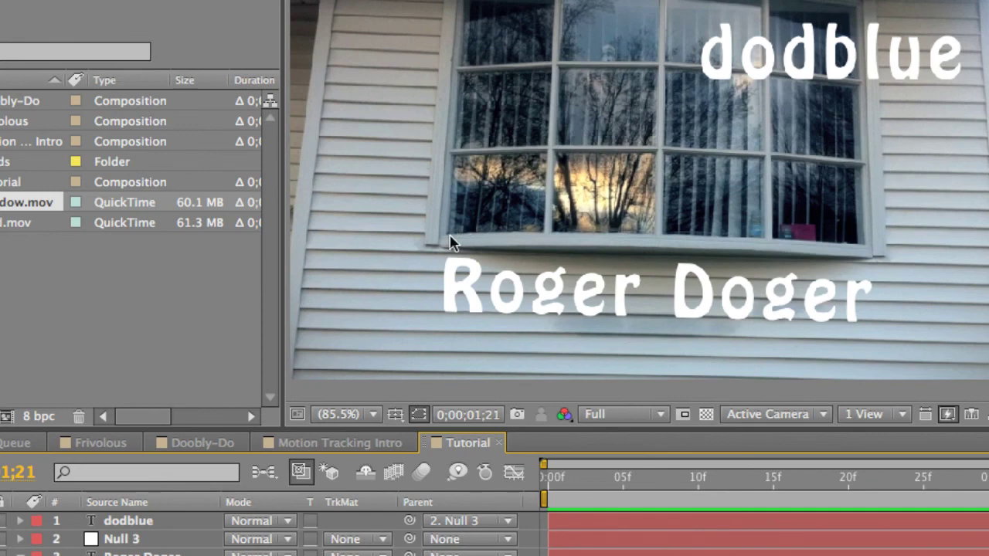